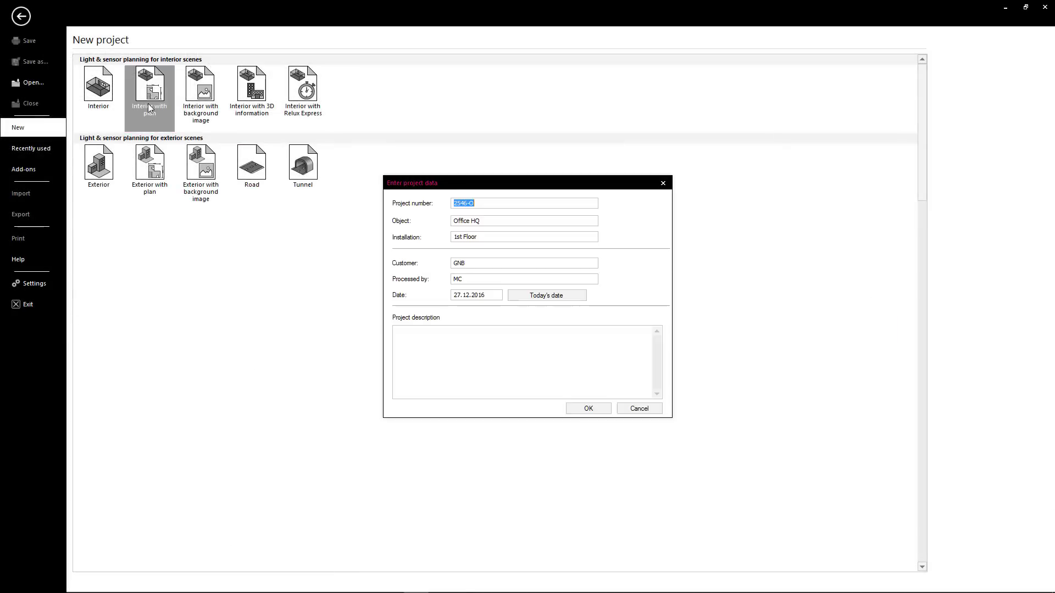
Confirm the Office HQ project data for the 1st Floor and load the CAD floor plan file through the plan import
click(587, 408)
click(569, 323)
click(600, 437)
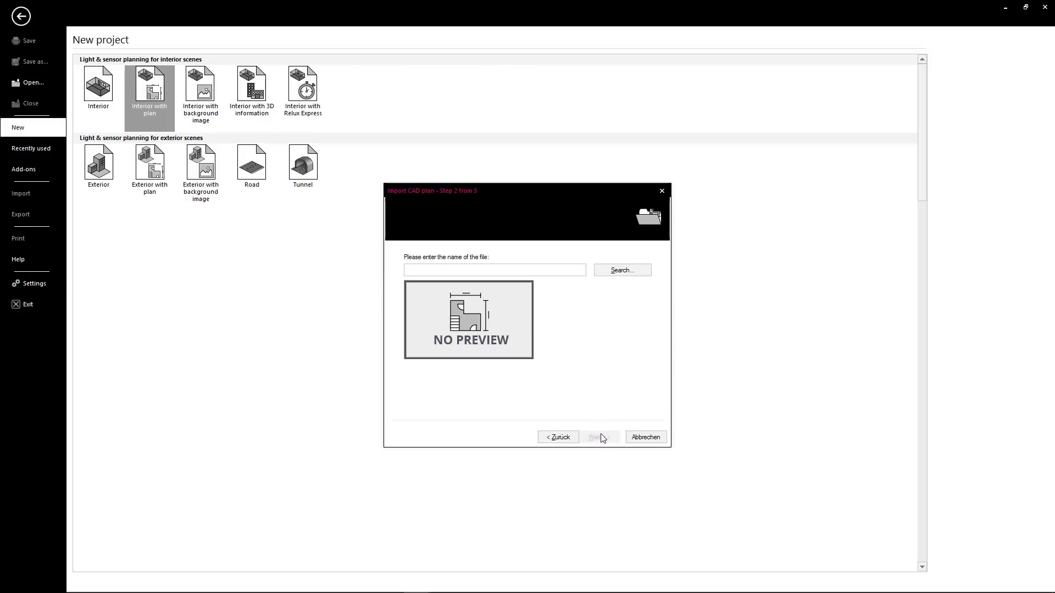
click(611, 272)
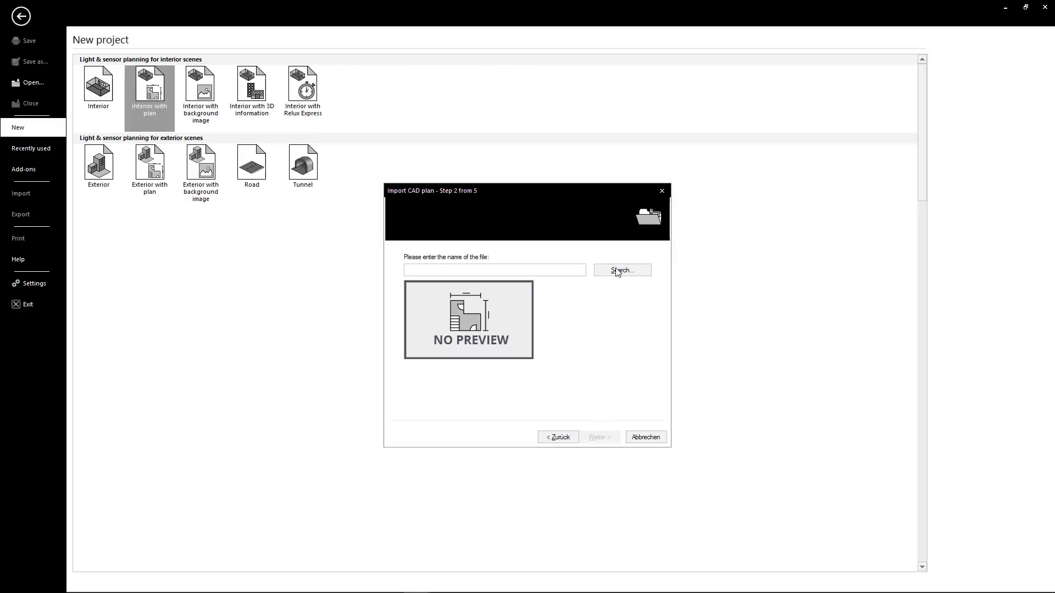
click(511, 252)
click(779, 453)
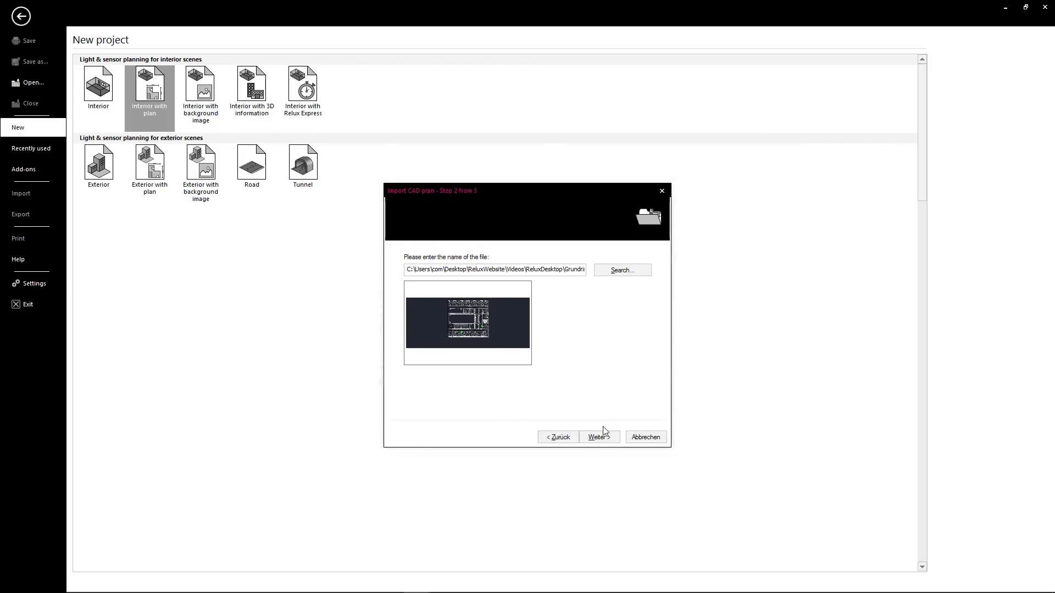
click(603, 434)
Outline the first office as a six-cornered room along its inner walls at the lower-left corner of the plan
click(457, 223)
click(725, 224)
click(725, 444)
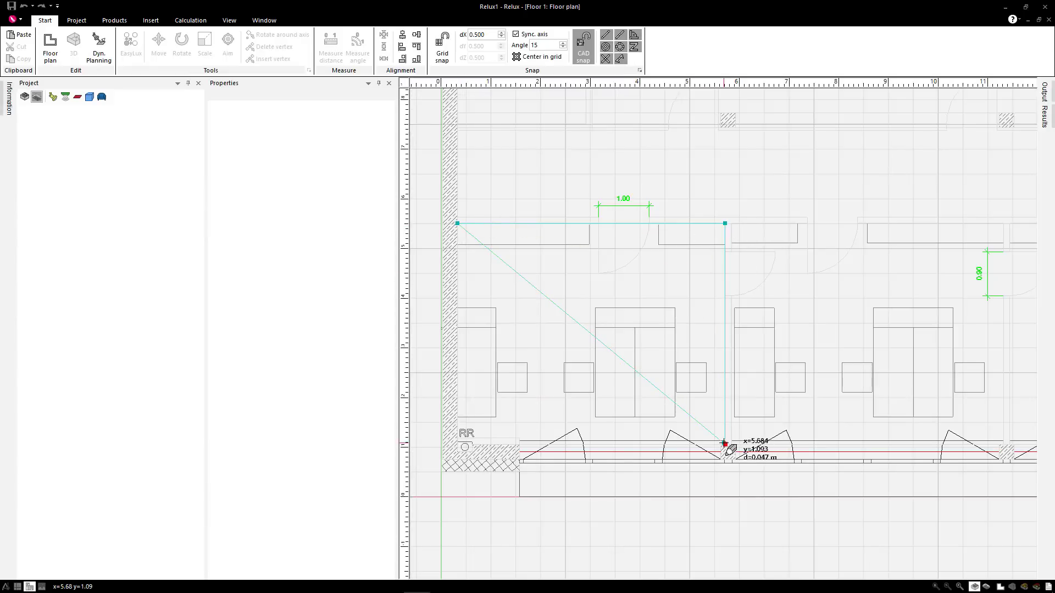
click(520, 444)
click(519, 438)
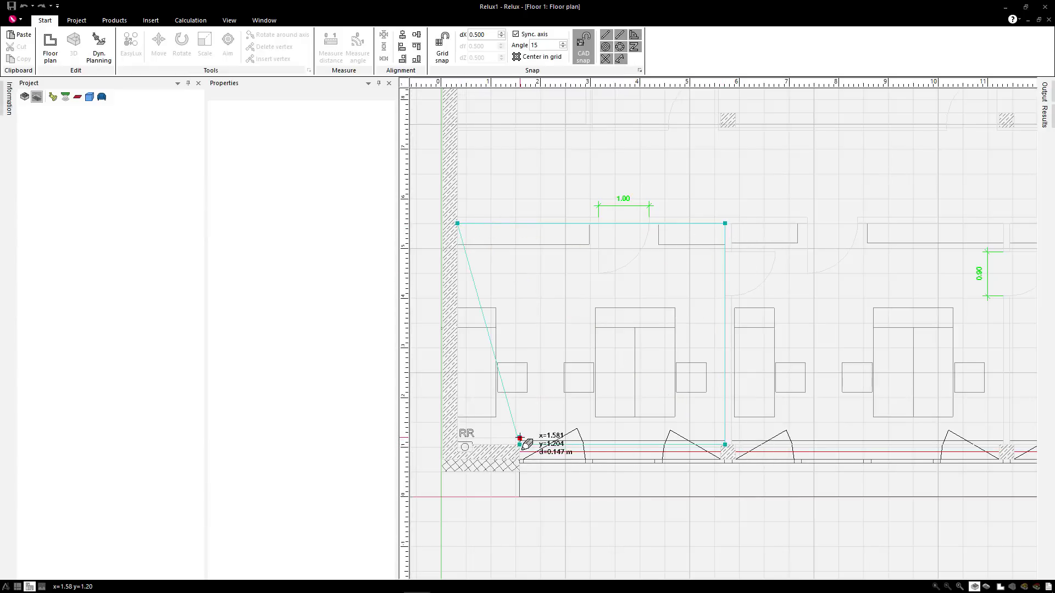
double_click(457, 439)
Outline the neighbouring office as a four-cornered room by tracing its inner wall corners on the plan
middle_drag(740, 290, 489, 289)
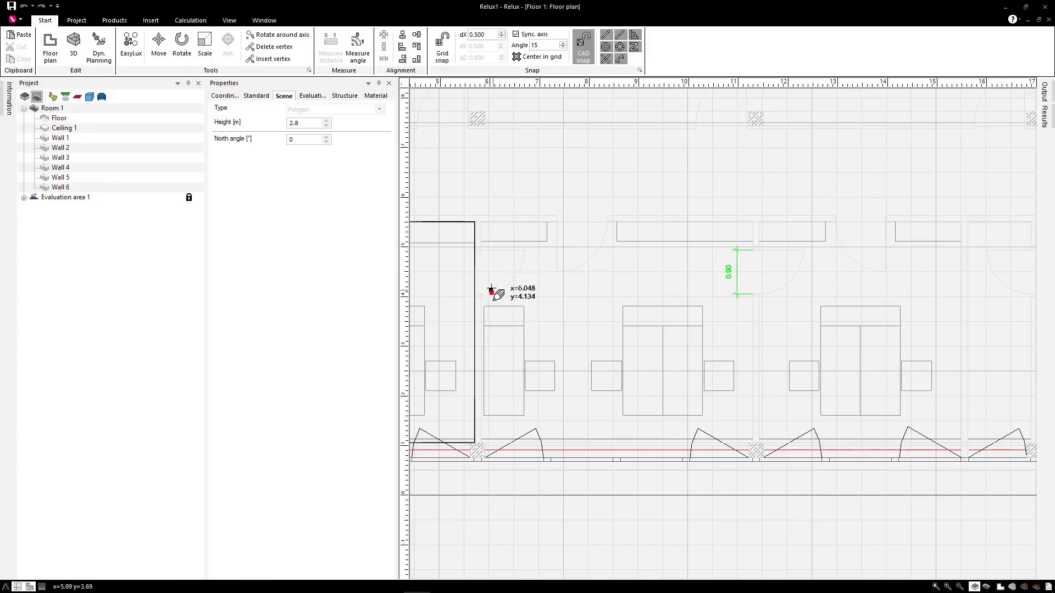
click(480, 221)
click(752, 222)
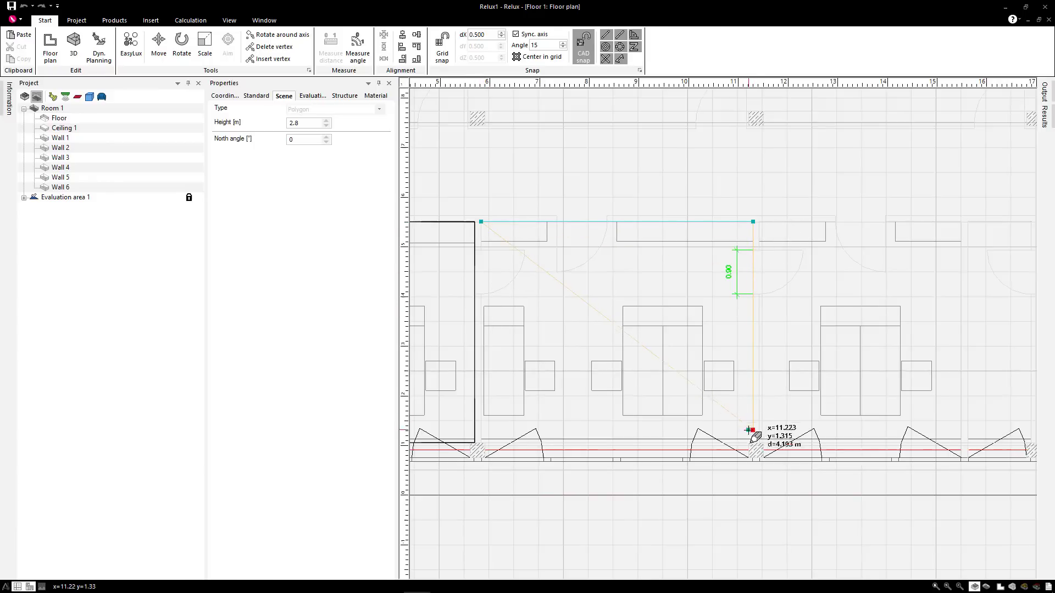
click(752, 439)
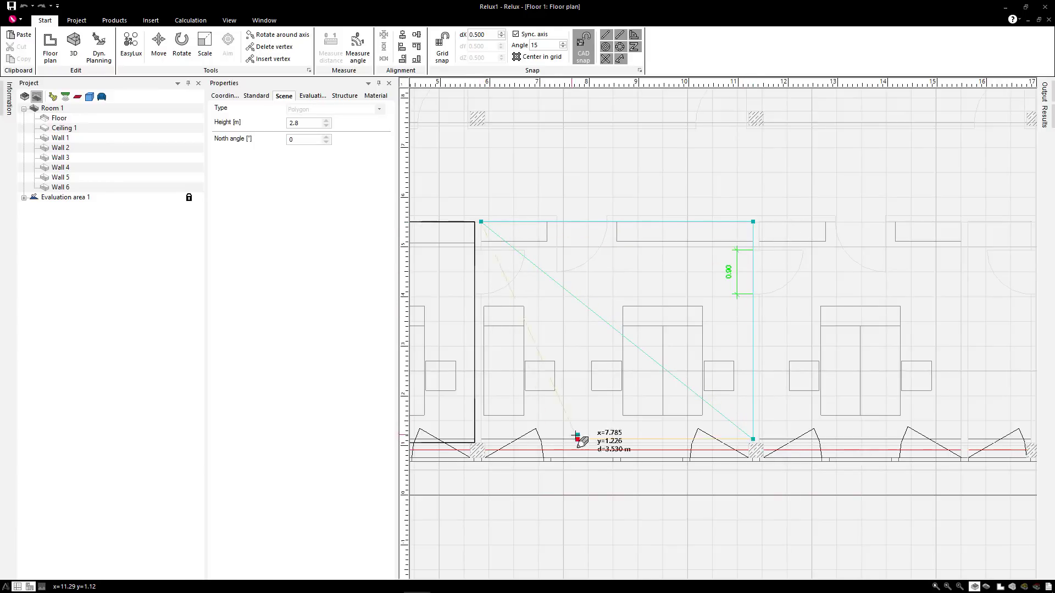
double_click(481, 439)
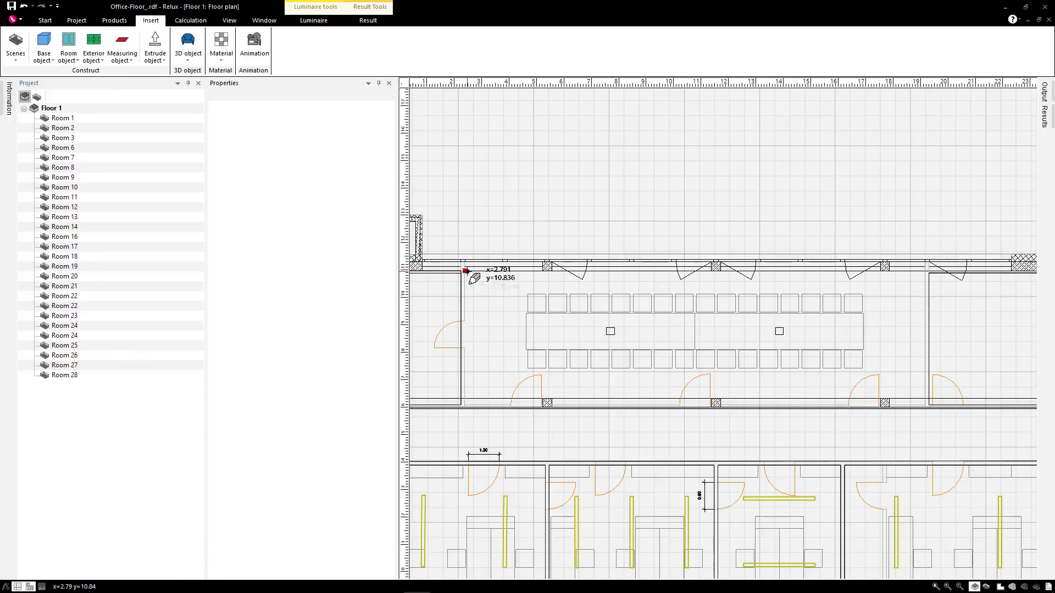
Outline the conference room about 15.3 m long around the long table and assign it profile 5.26.5: Conference and meeting rooms
click(464, 270)
click(925, 271)
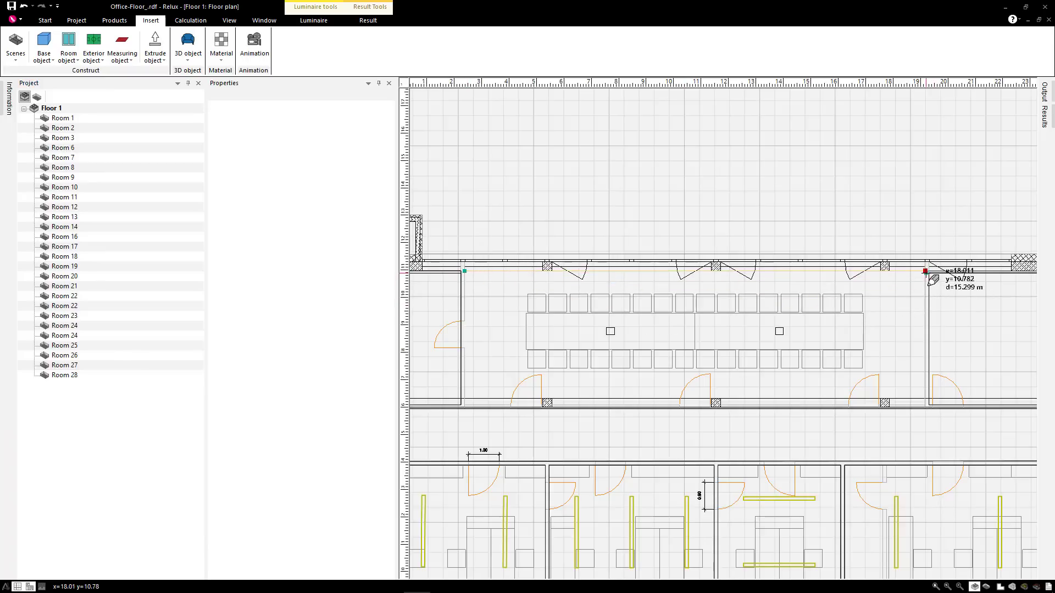
click(925, 398)
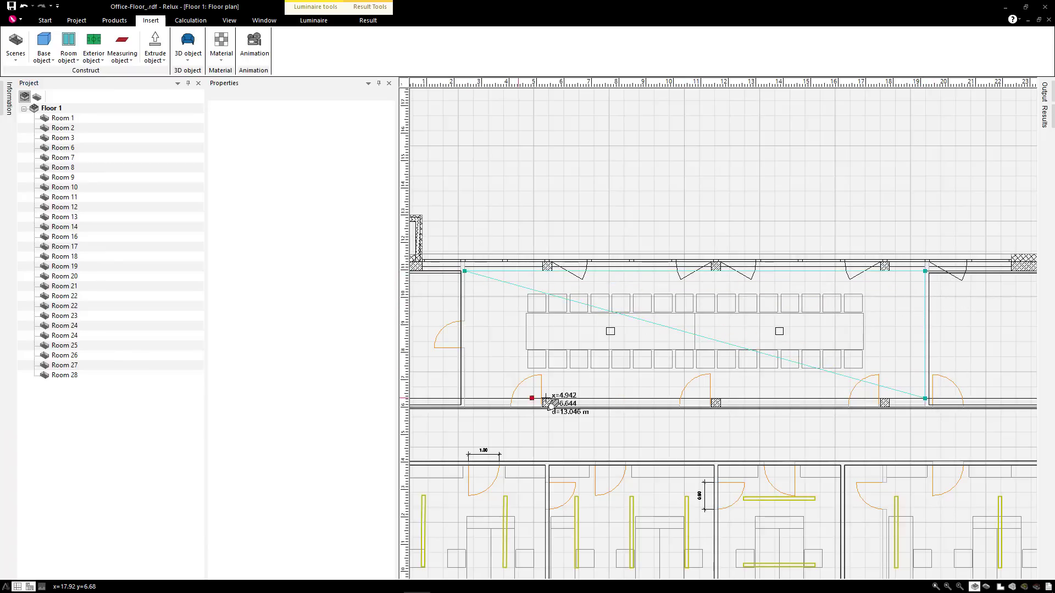
click(465, 399)
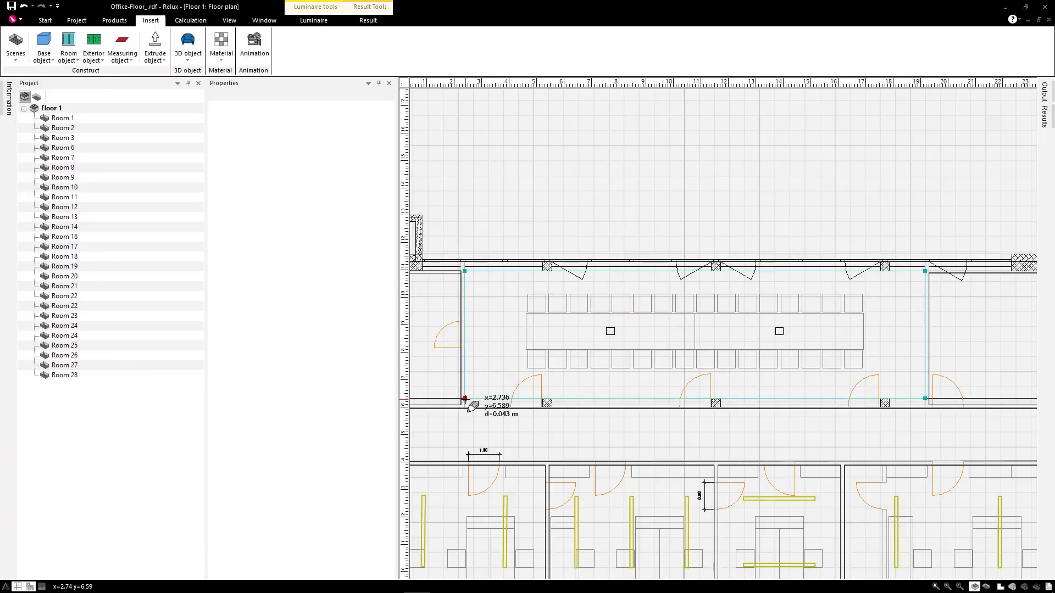
right_click(466, 400)
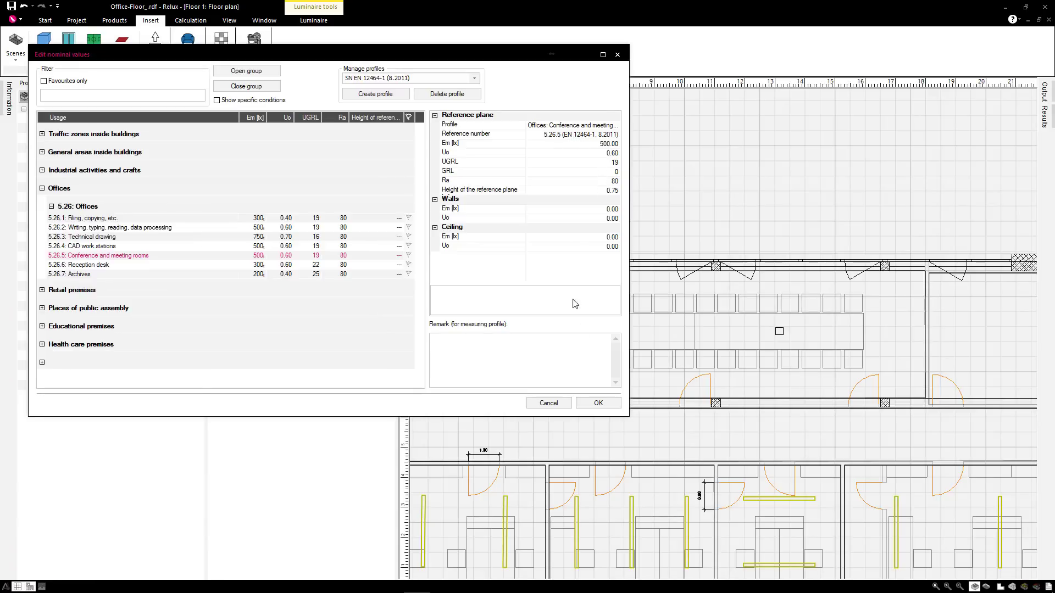
click(590, 402)
Open the ReluxNet online catalogue and select article AIRMLED/WW/DD of Ansell's Commercial - Infinite LED Recessed Panel
click(115, 22)
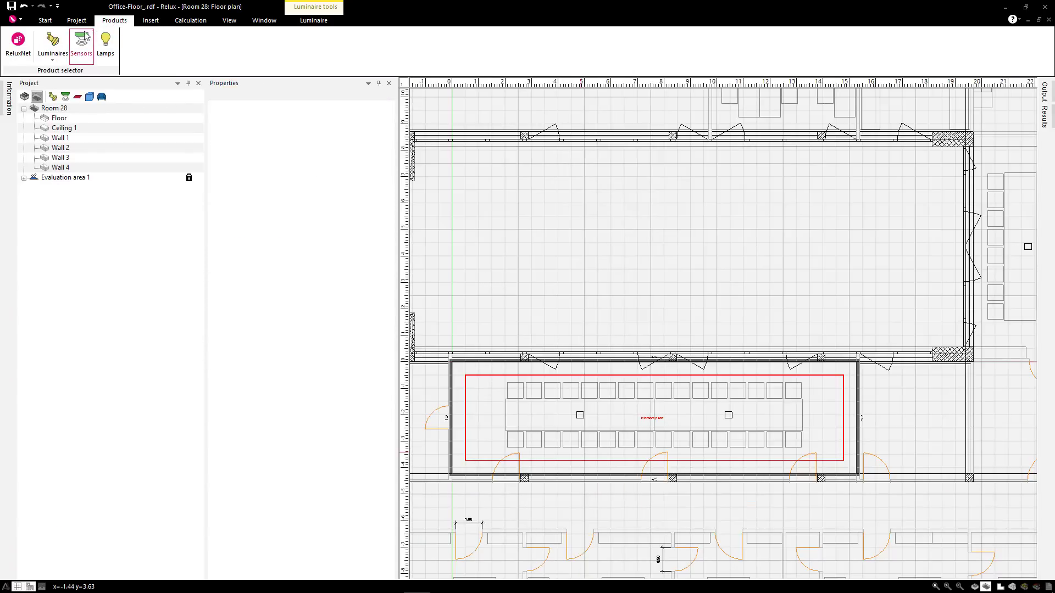
click(17, 42)
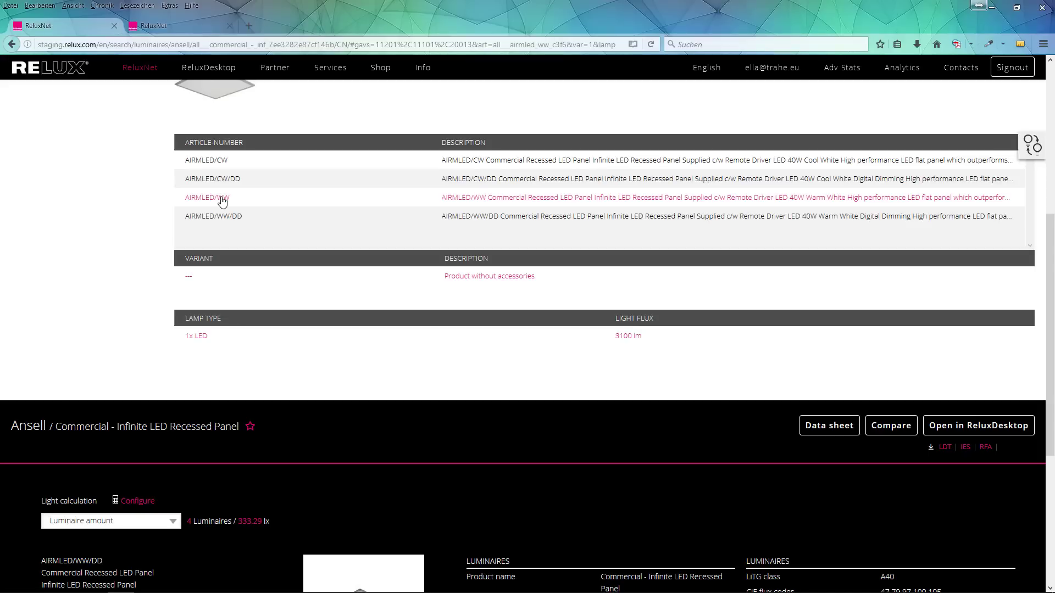
click(228, 218)
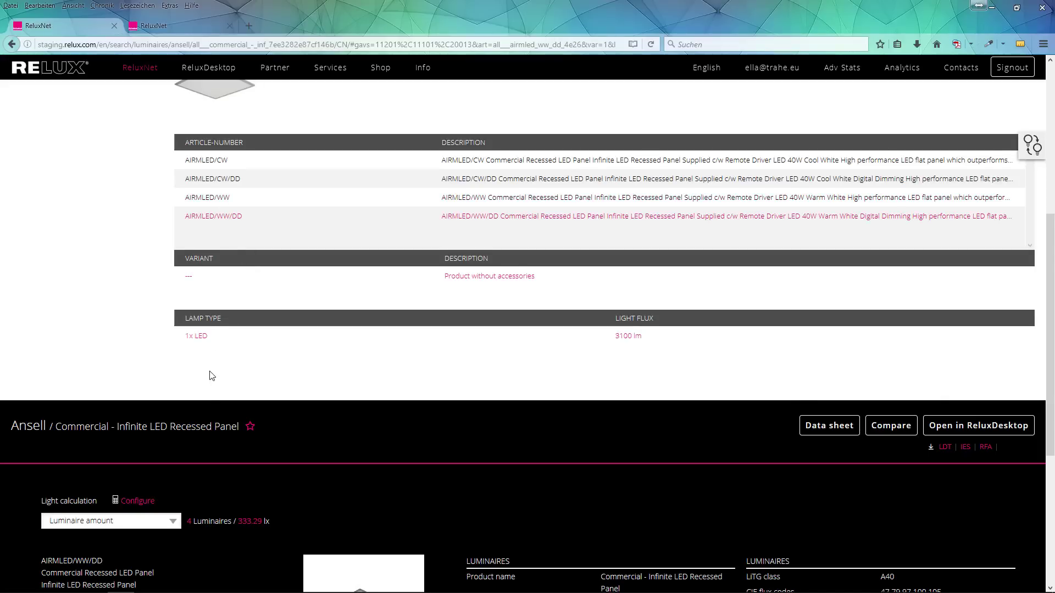
Configure the panel's light calculation with the room dimensions, including a length of 15.30, and an illumination value of 500
scroll(212, 376, down, 5)
click(110, 317)
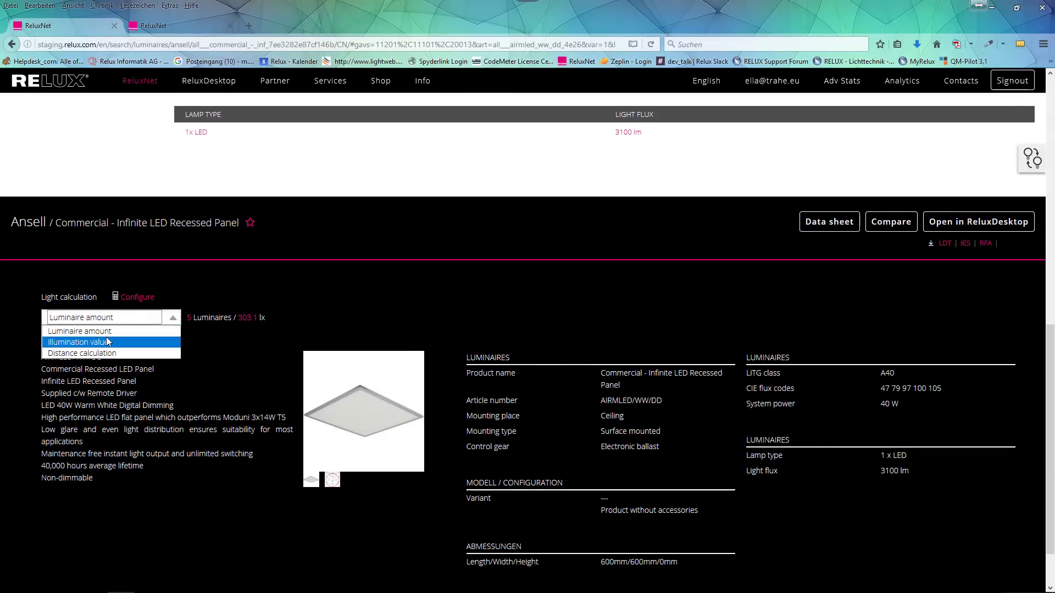
click(136, 297)
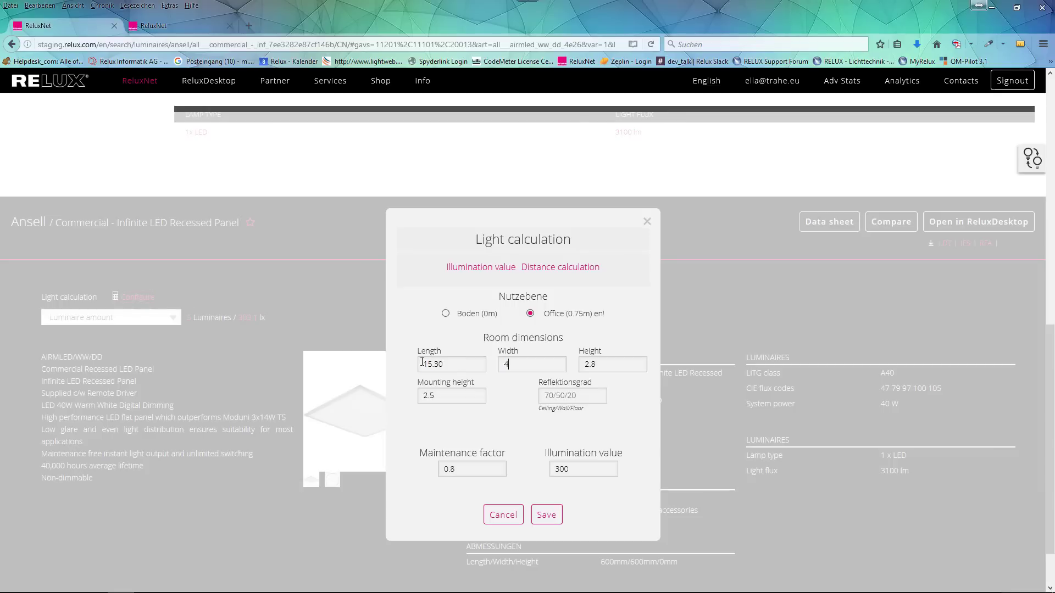
key(Tab)
text(2)
key(Tab)
key(Tab)
text(500)
click(541, 515)
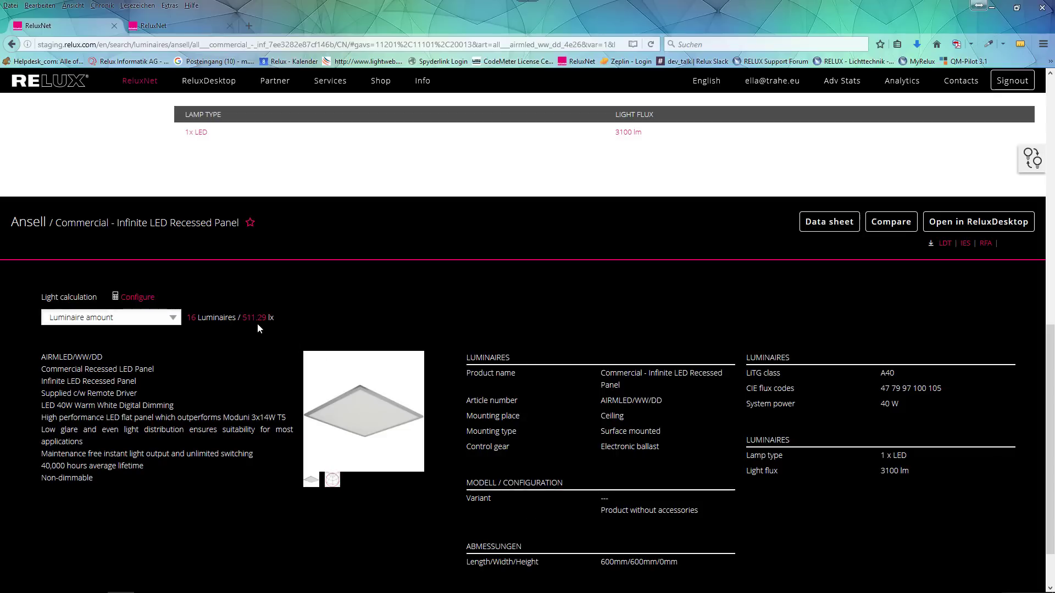
Open the selected AIRMLED/WW/DD luminaire in ReluxDesktop with the RELUX Application
click(978, 222)
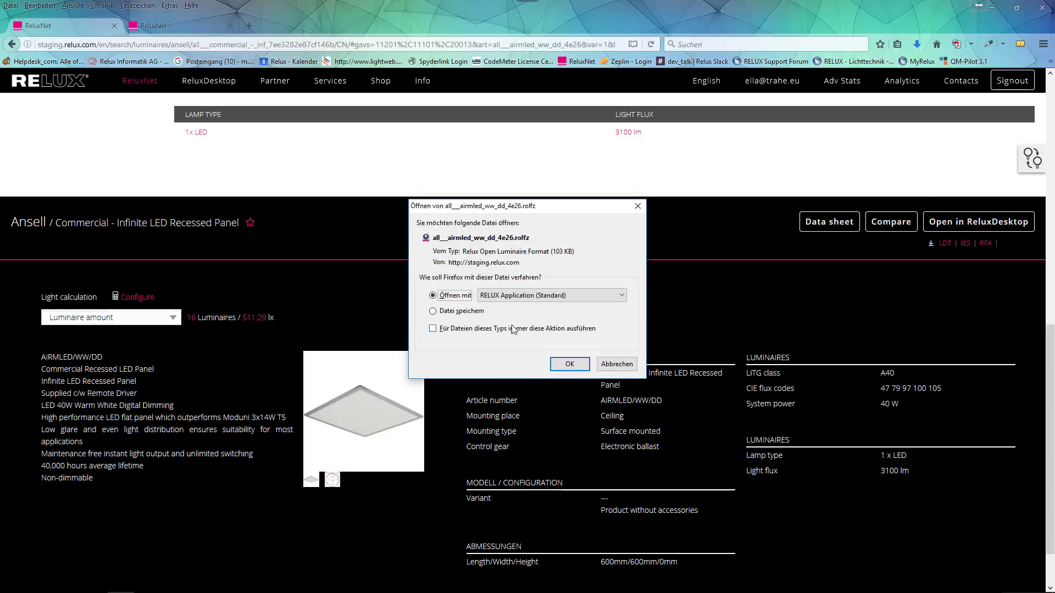
click(562, 365)
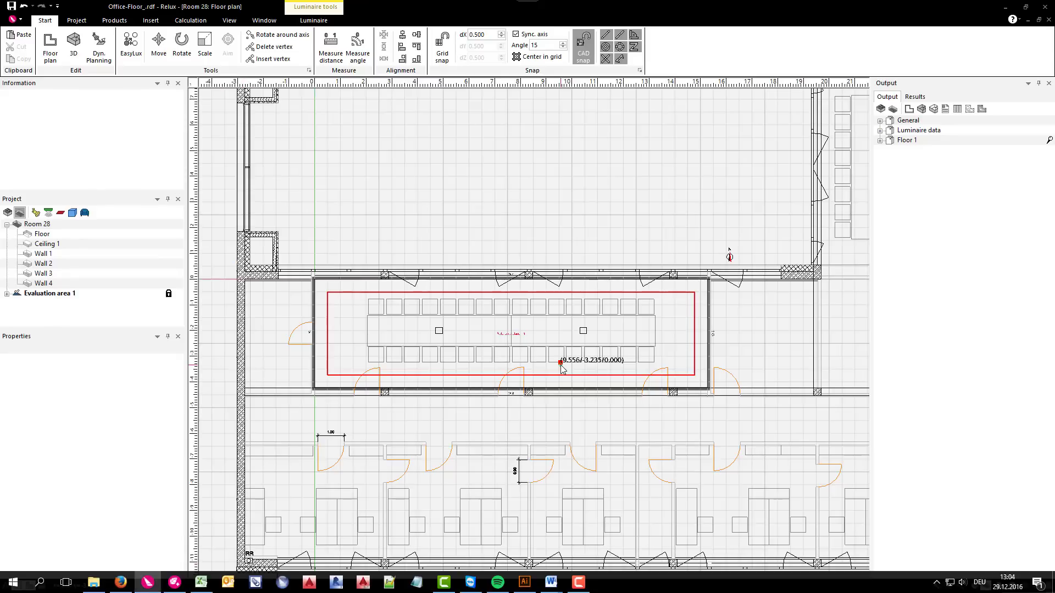
Arrange the AIRMLED/WW/DD Infinite LED Recessed Panel in Room 28 with EasyLux as an 8 x 2 grid
click(132, 49)
click(315, 175)
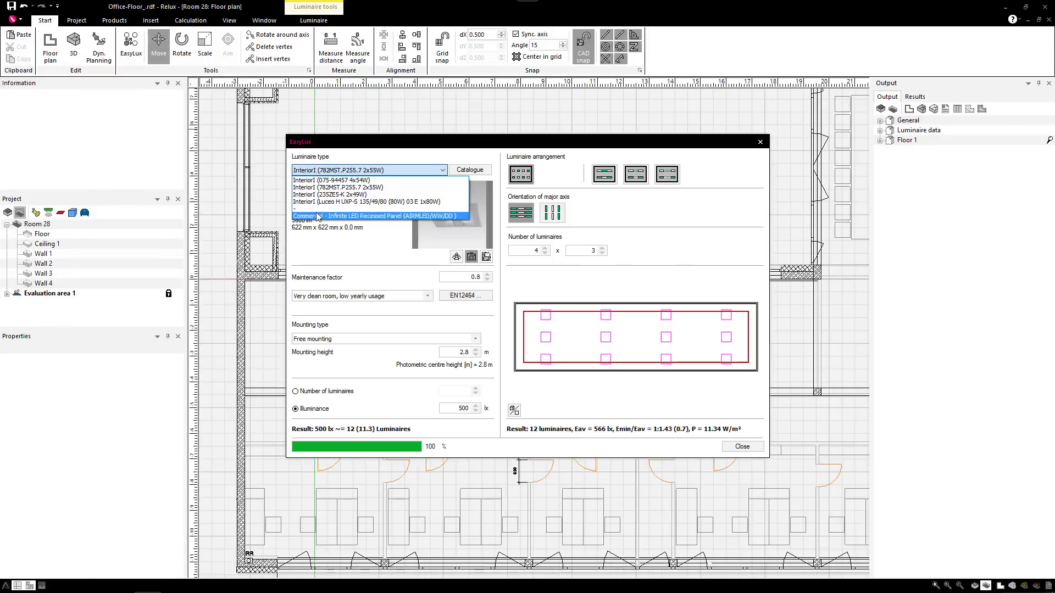
click(352, 216)
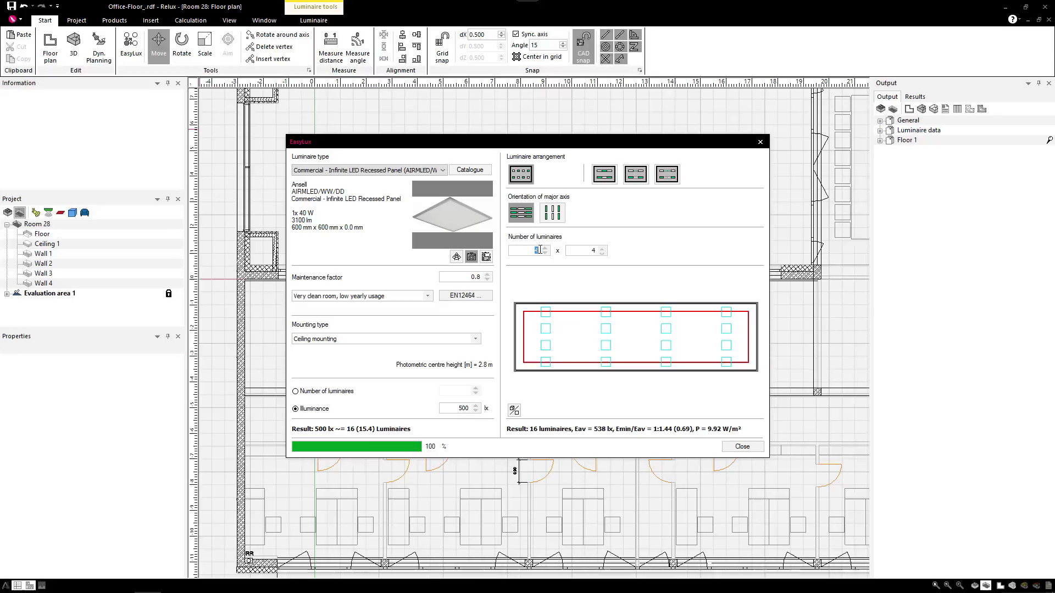
text(8)
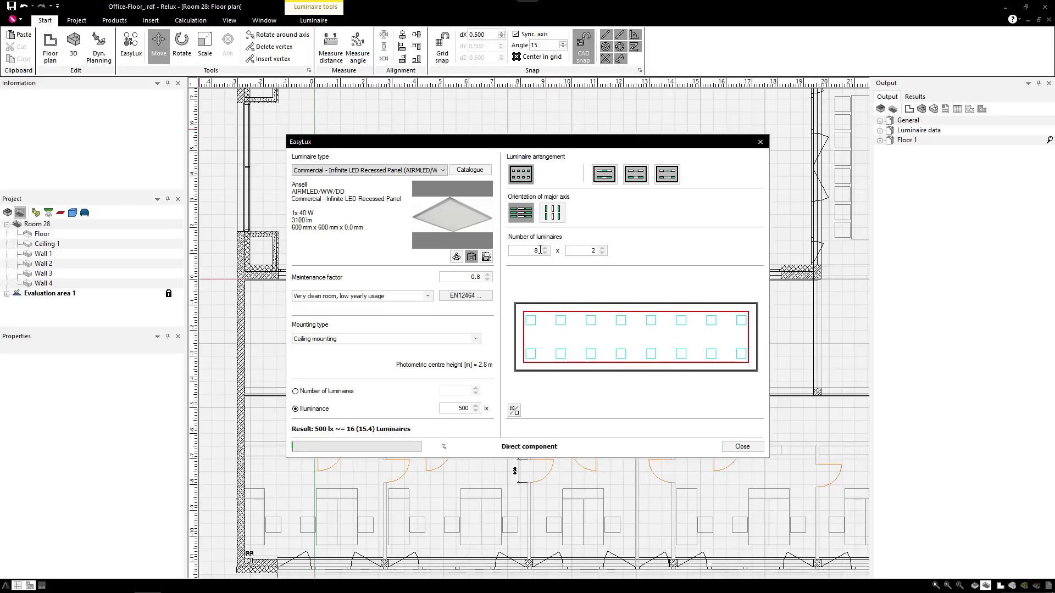
click(737, 448)
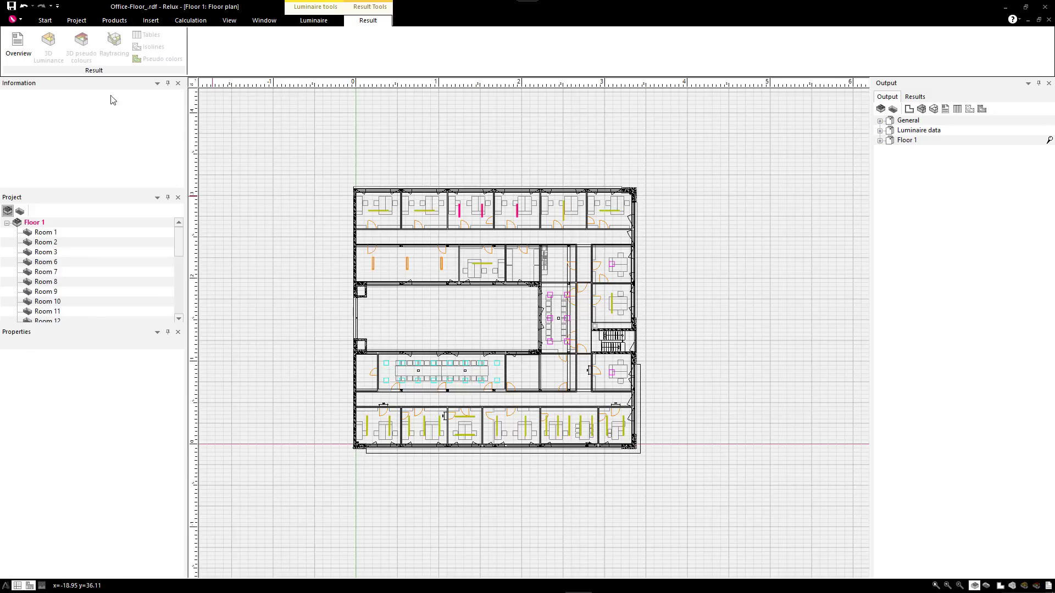
Open the Floor 1 result overview and examine the nominal value map, the parts list and the individual room results
click(27, 49)
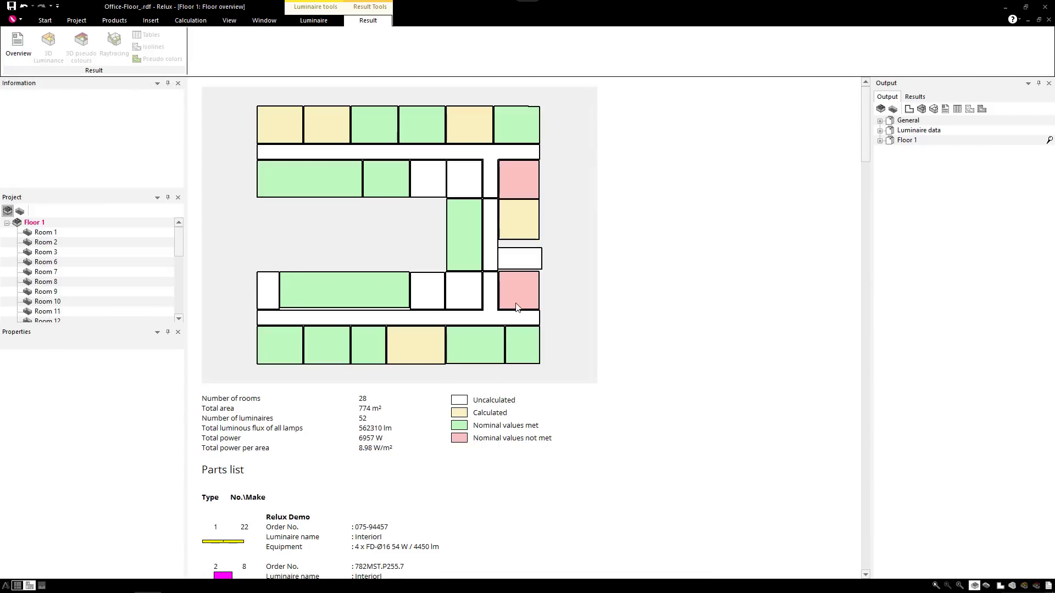
scroll(508, 447, down, 10)
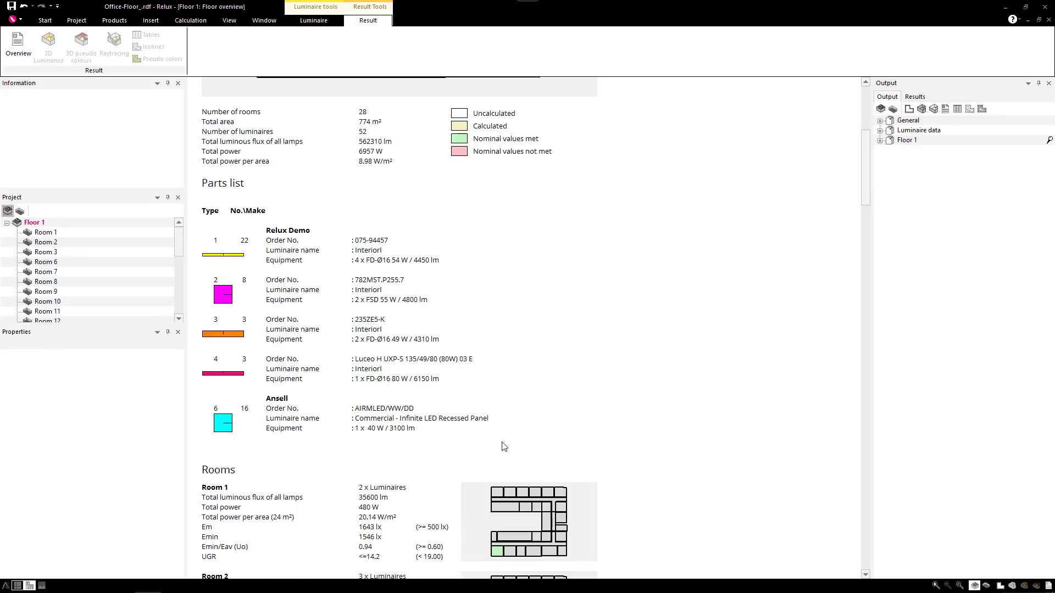
scroll(503, 443, down, 5)
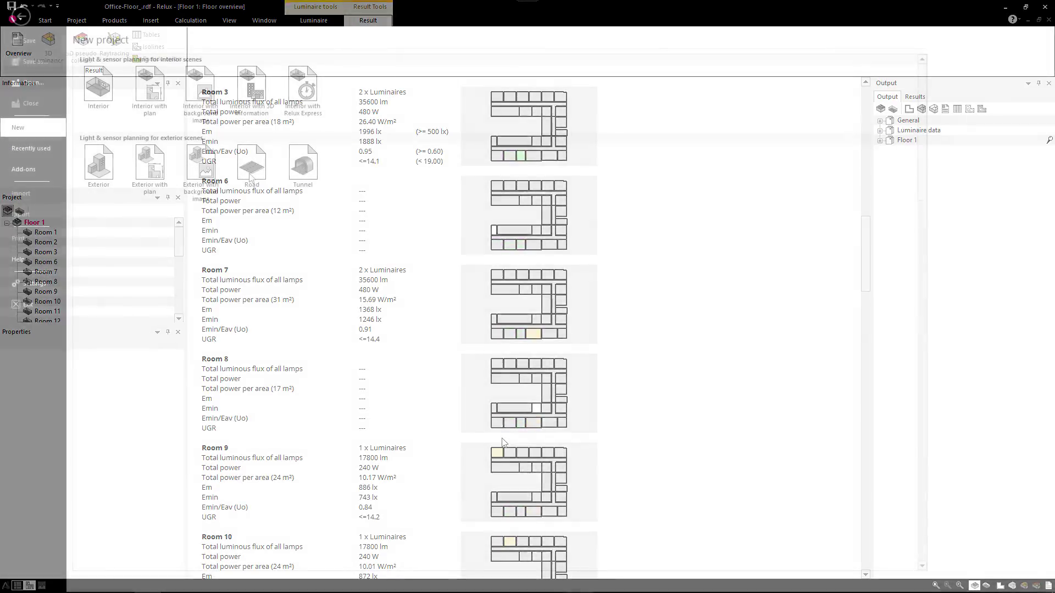
Create a new Road project and confirm its project data with object Street and installation Street 1
click(251, 171)
click(621, 333)
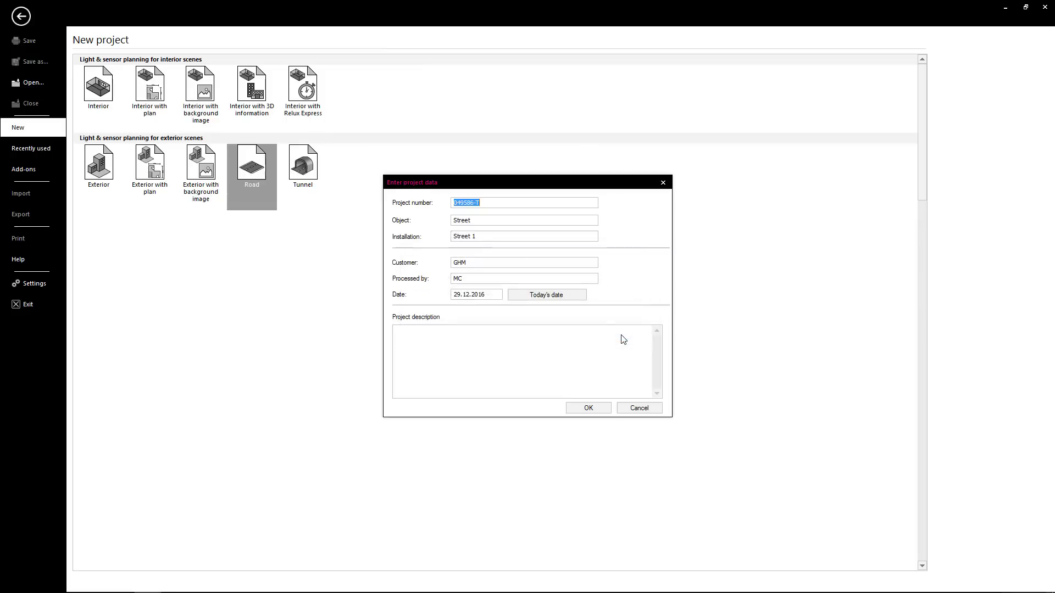
click(588, 408)
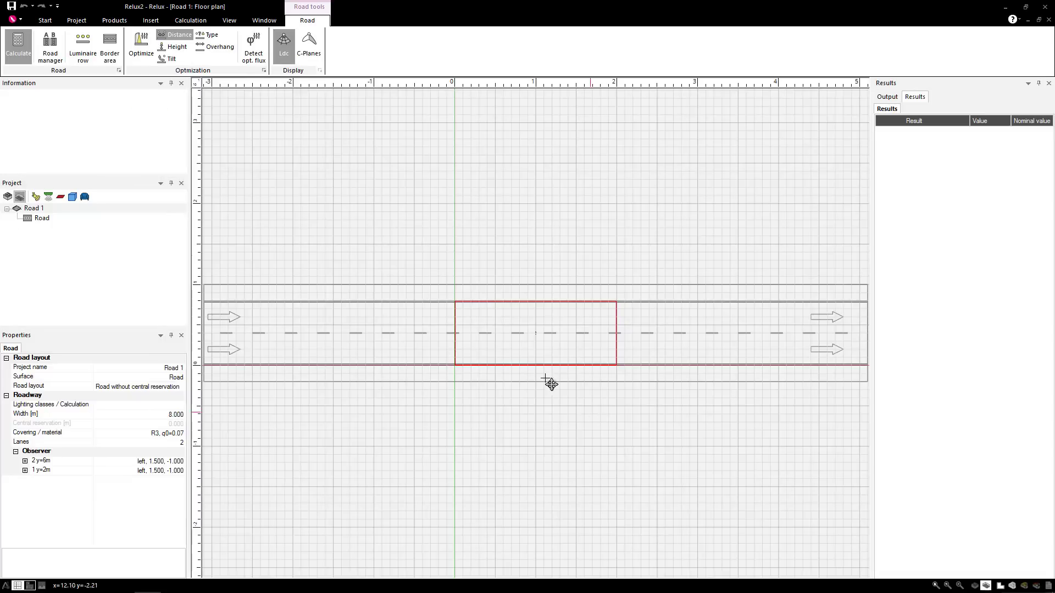
Add a luminaire row to the road using the Street&Place street light 5NA557E1MT1G from the local Relux Demo products
click(83, 60)
click(552, 198)
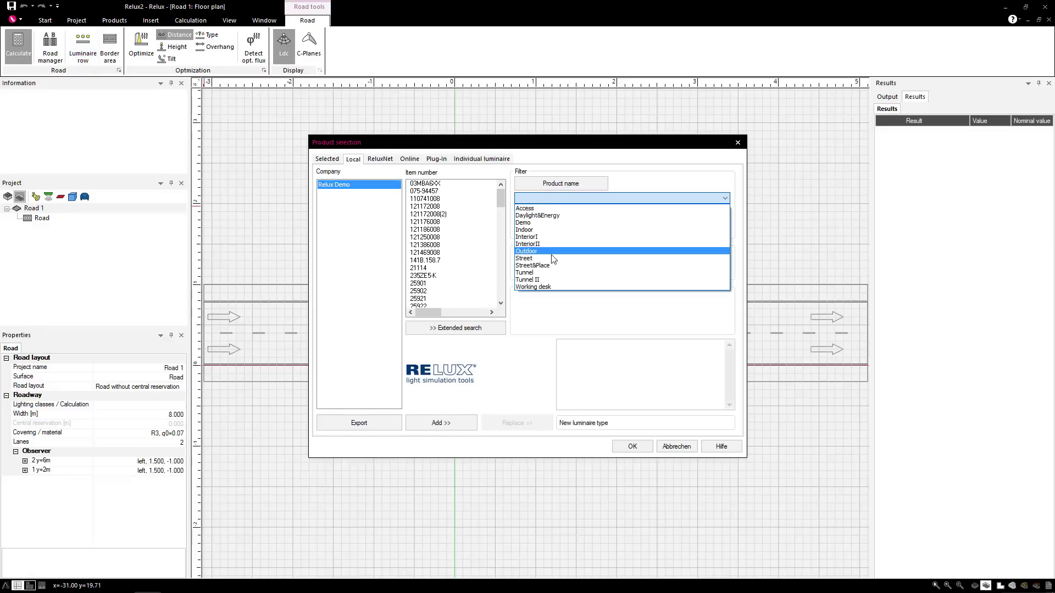
click(552, 252)
click(554, 232)
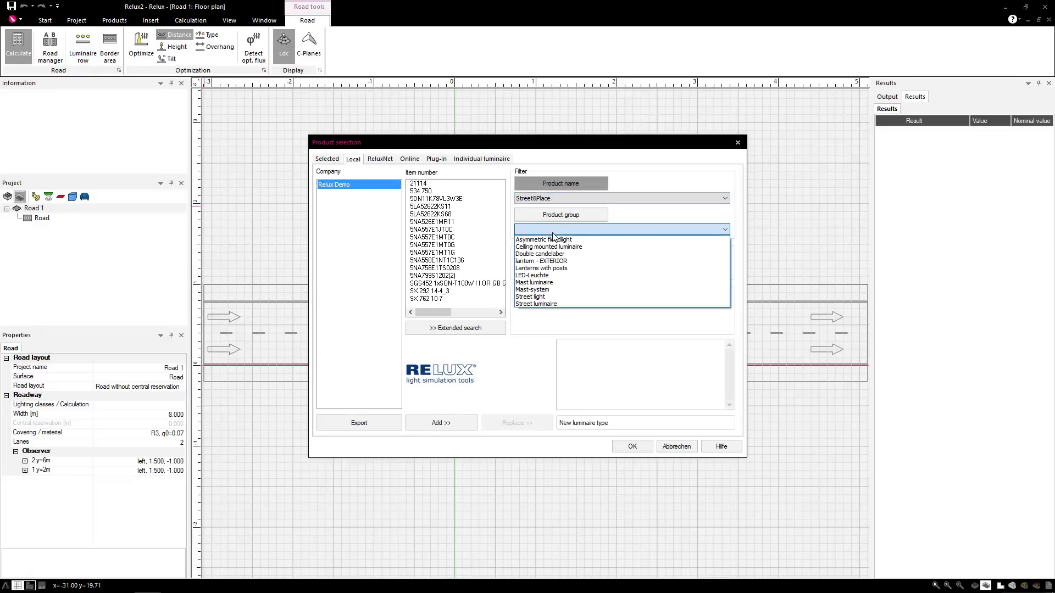
click(552, 298)
click(433, 206)
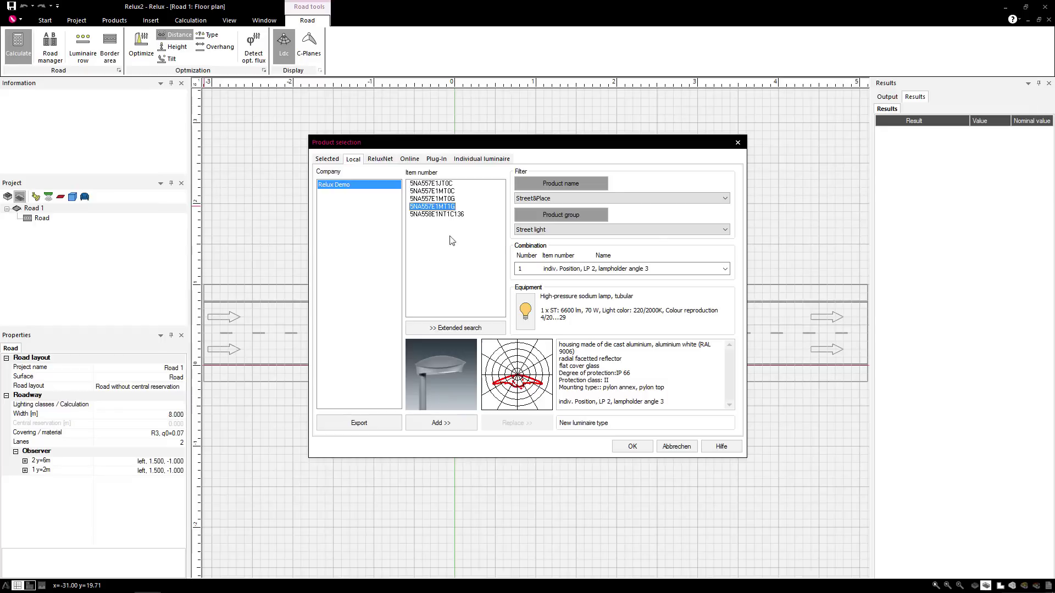
click(437, 423)
click(631, 446)
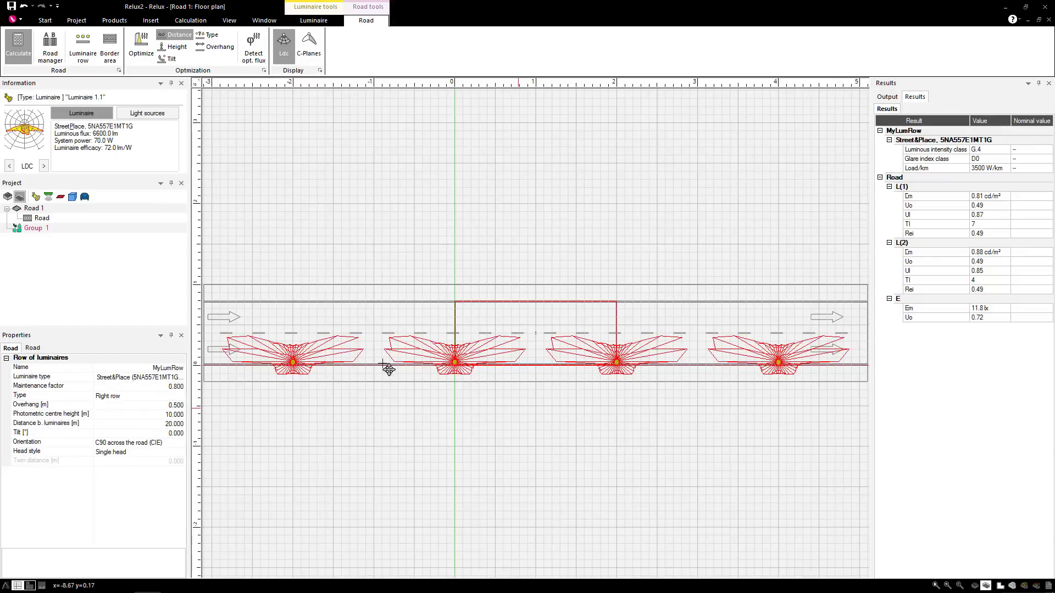
Change the photometric centre height of the road's luminaire row
click(161, 415)
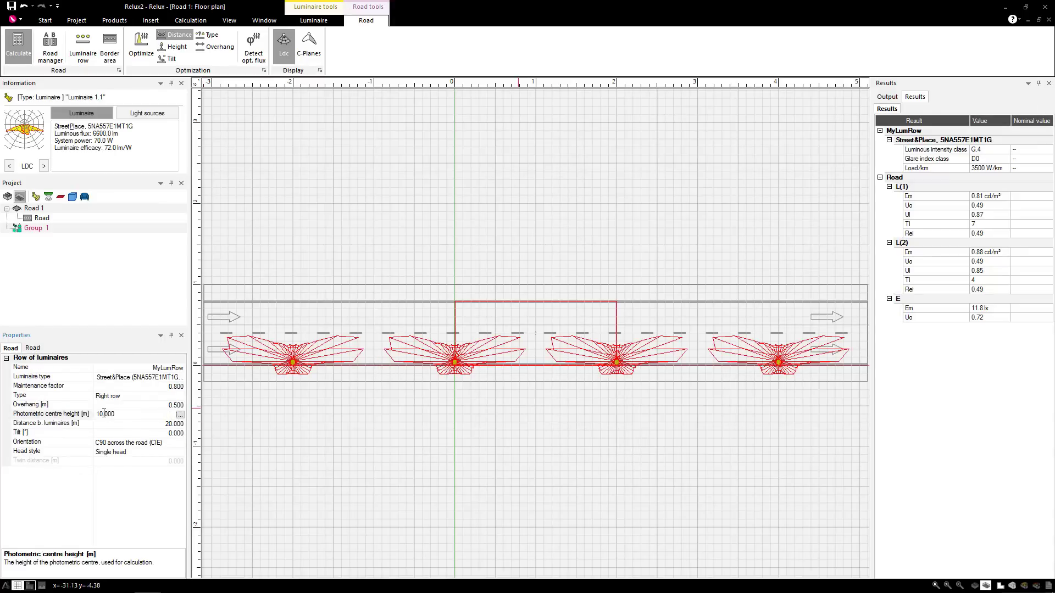
key(Return)
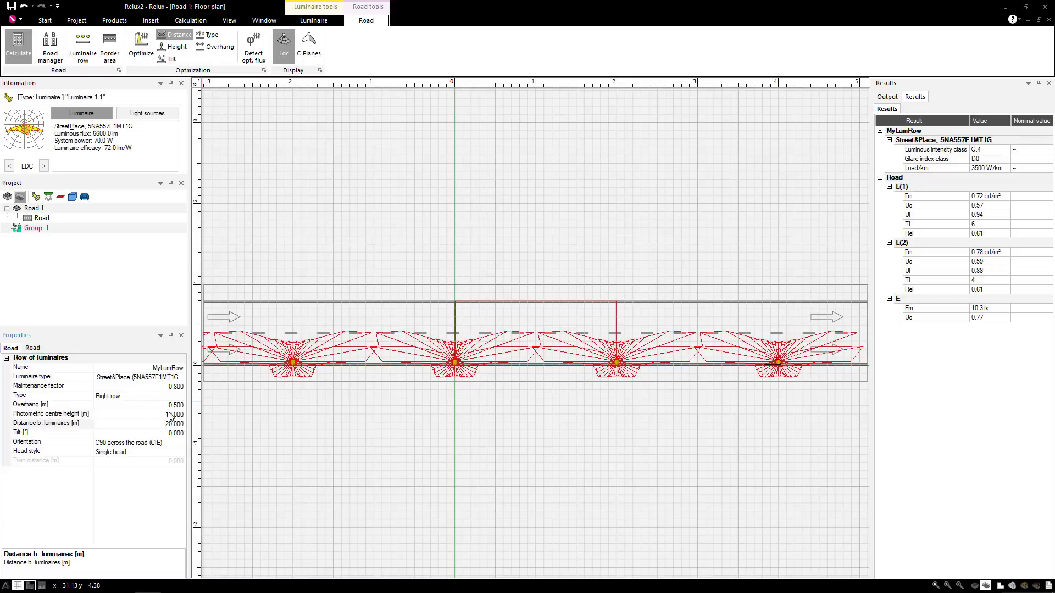
Assign lighting class M2 from the EN 13201-2 profile to the road as its nominal values
click(41, 219)
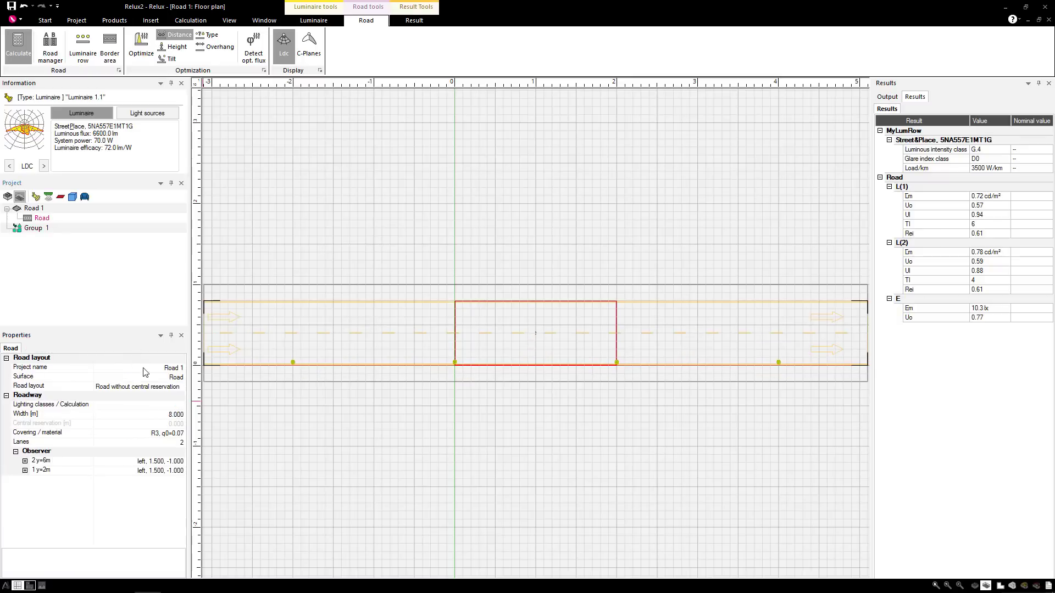
click(183, 407)
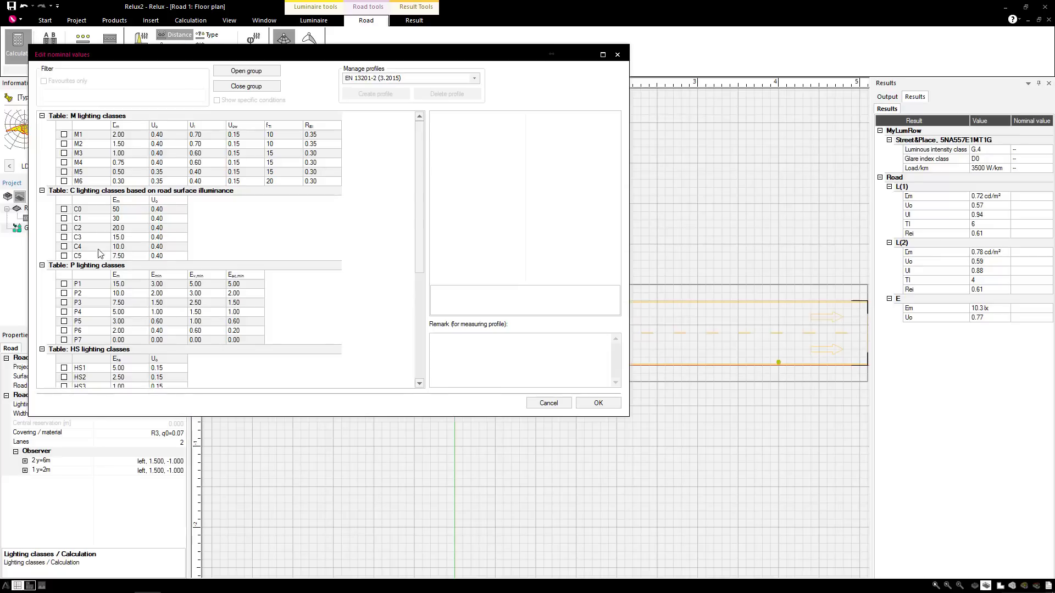
click(63, 143)
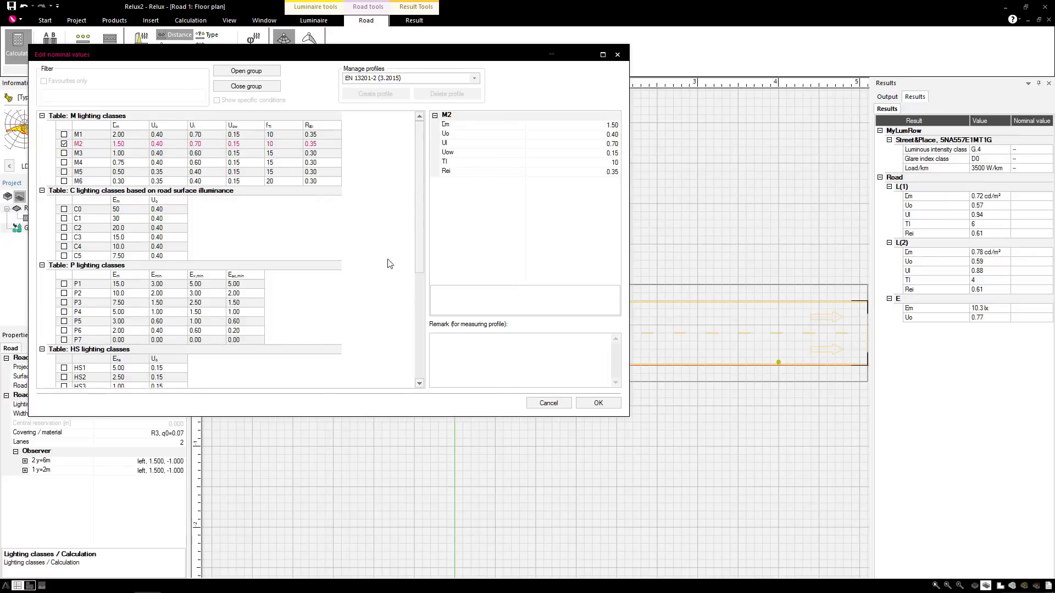
click(600, 403)
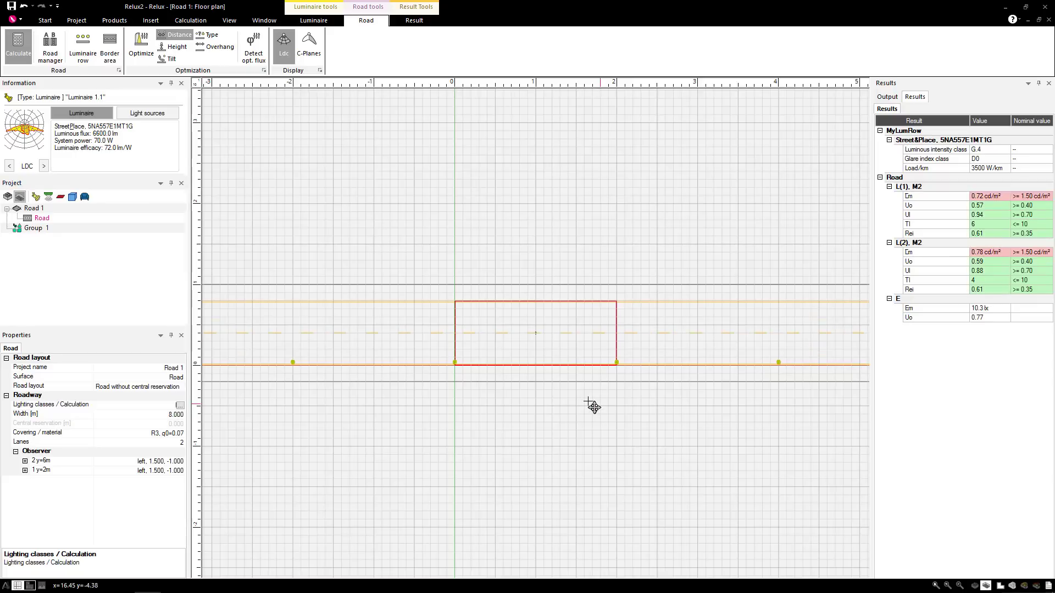
Optimize the road by luminaire distance and by distance combined with height, and inspect the luminaire row in 3D
click(146, 44)
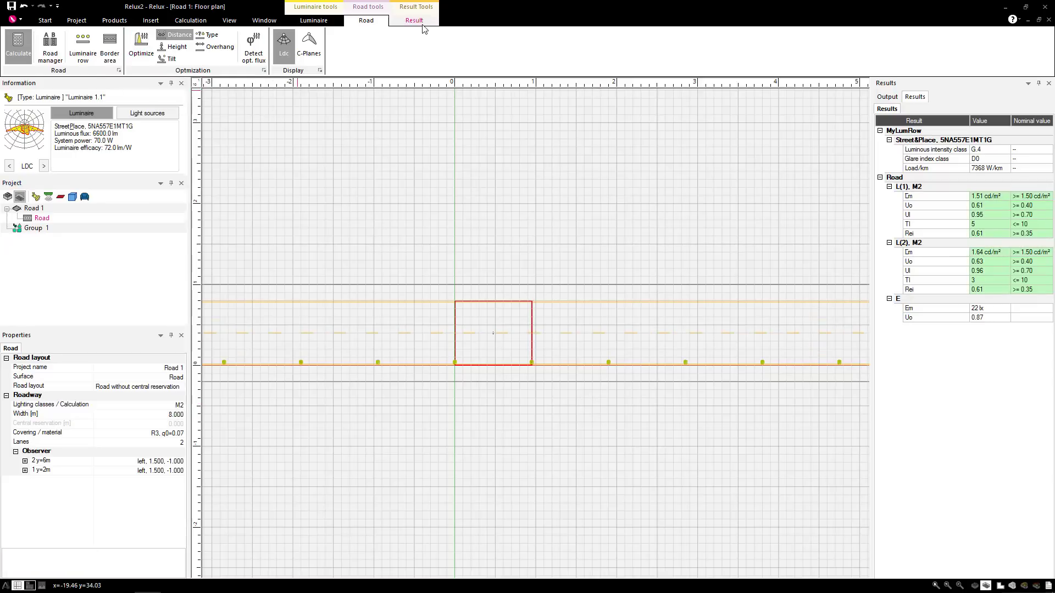
click(415, 20)
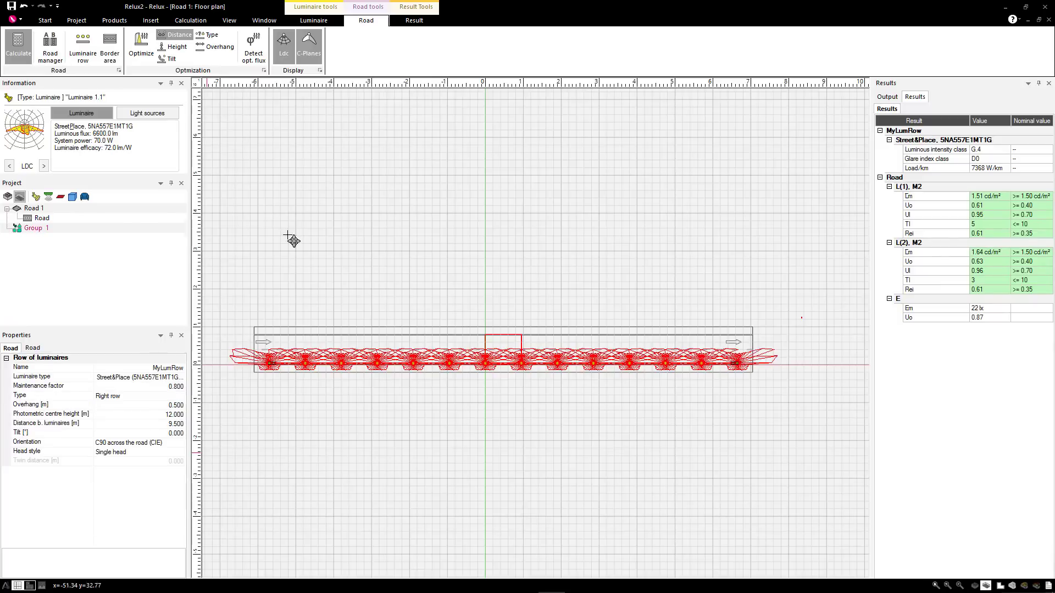
click(174, 46)
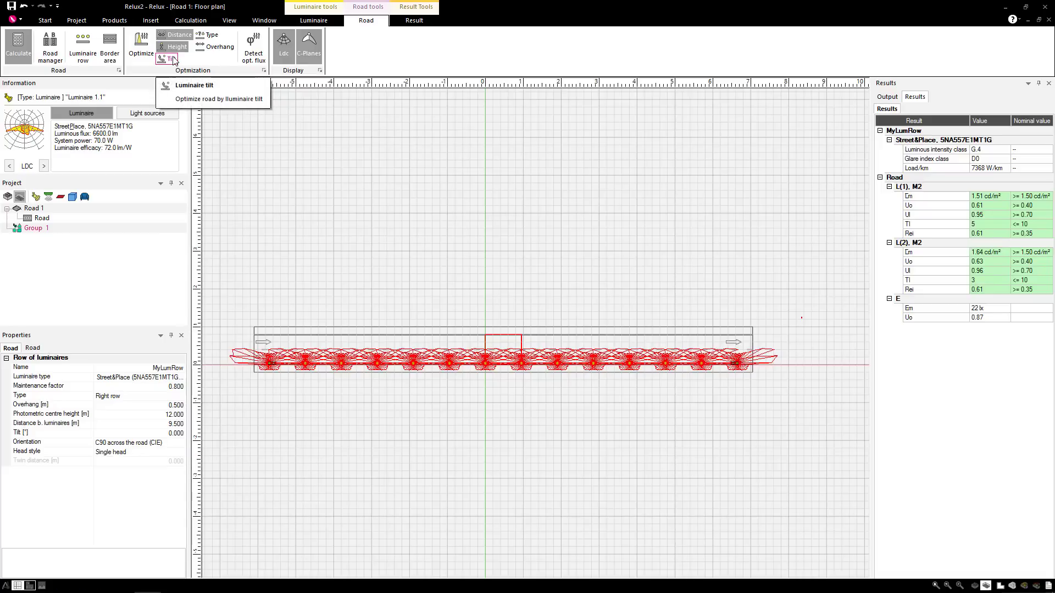
click(142, 46)
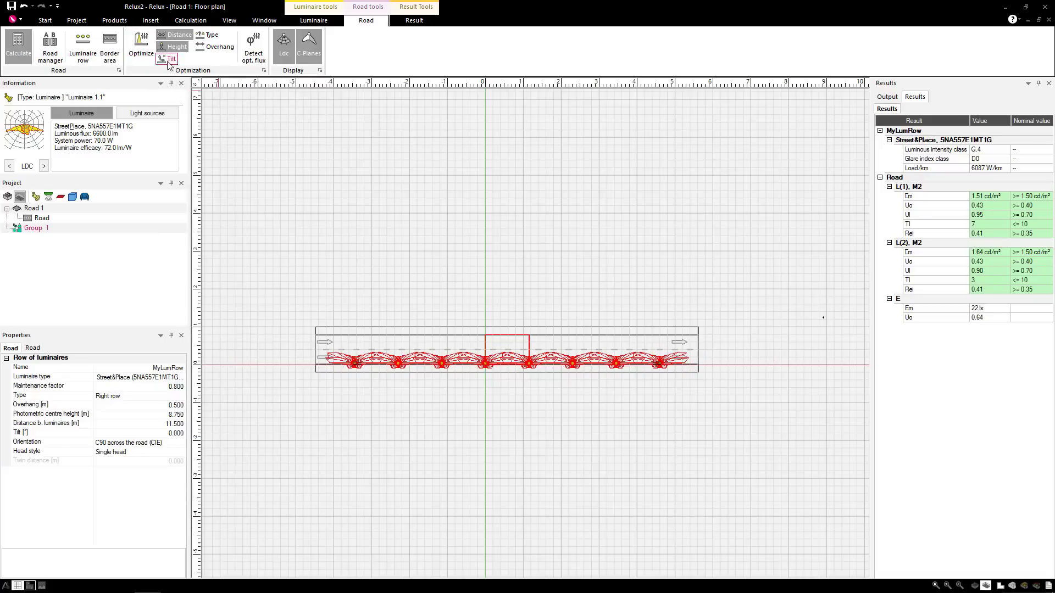
key(ctrl+Tab)
middle_drag(588, 371, 620, 362)
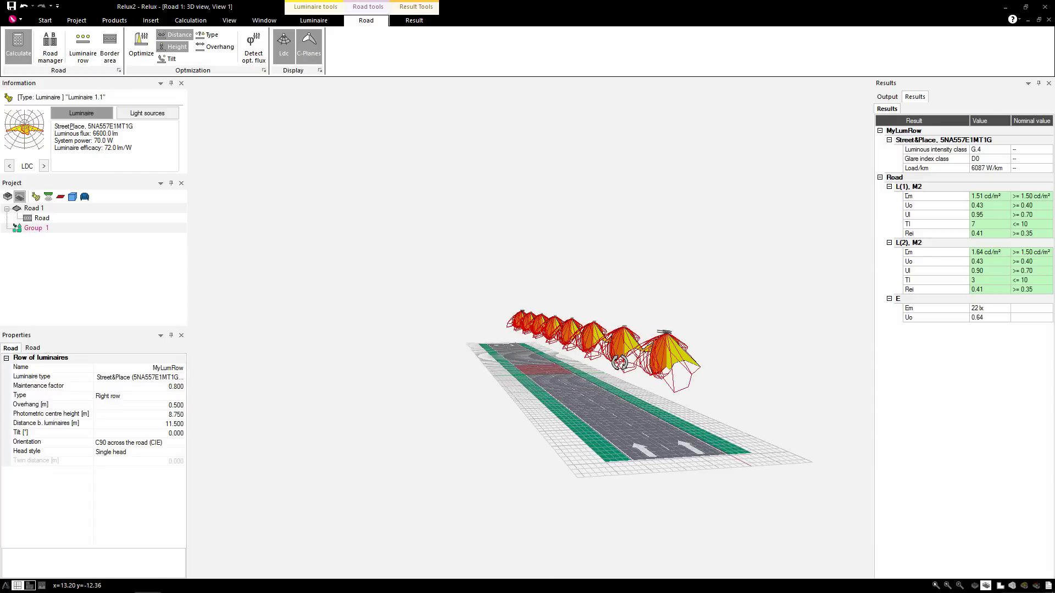
Run the batch calculation over luminaire distance and height with Street1.xls as report file, and review the spreadsheet report
click(264, 70)
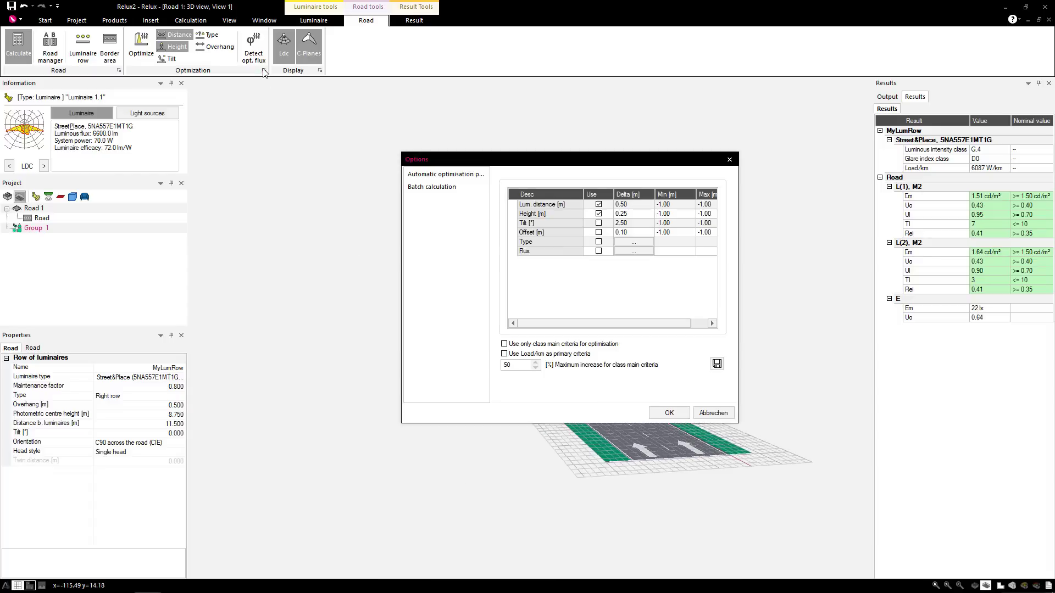
click(432, 187)
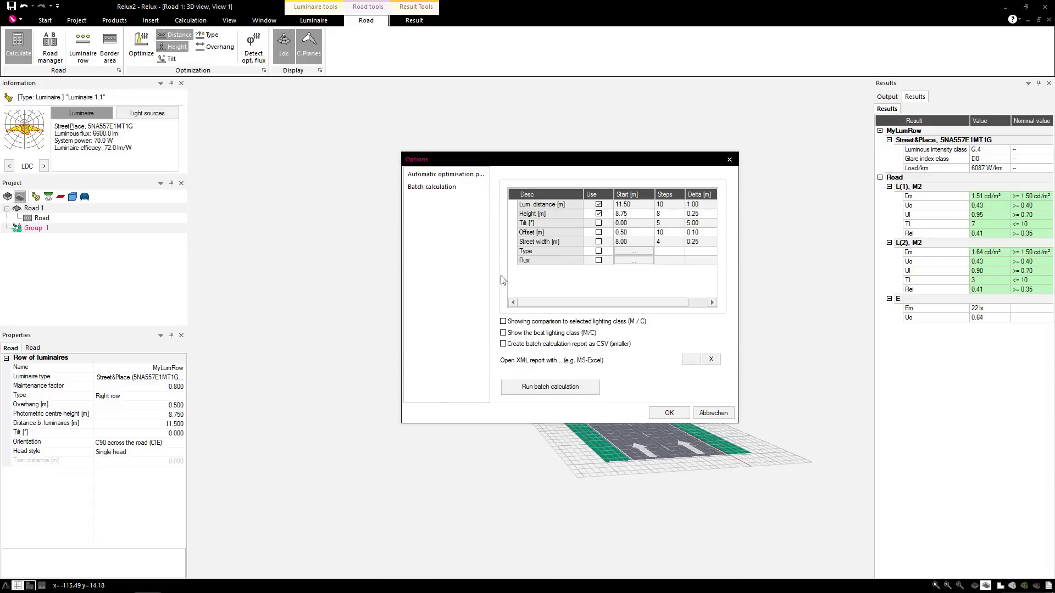
click(693, 361)
click(822, 426)
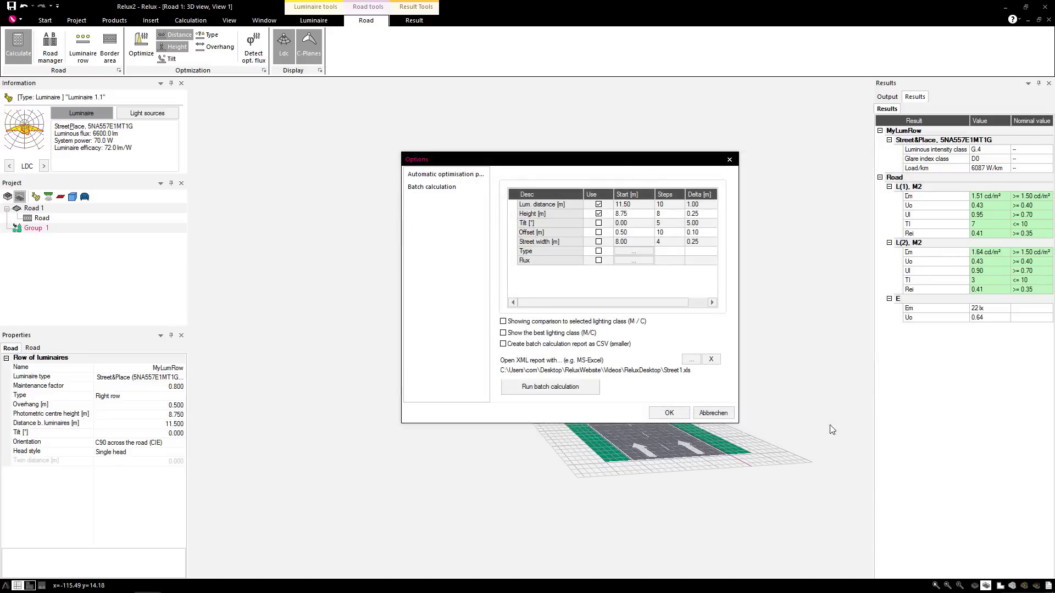
click(595, 387)
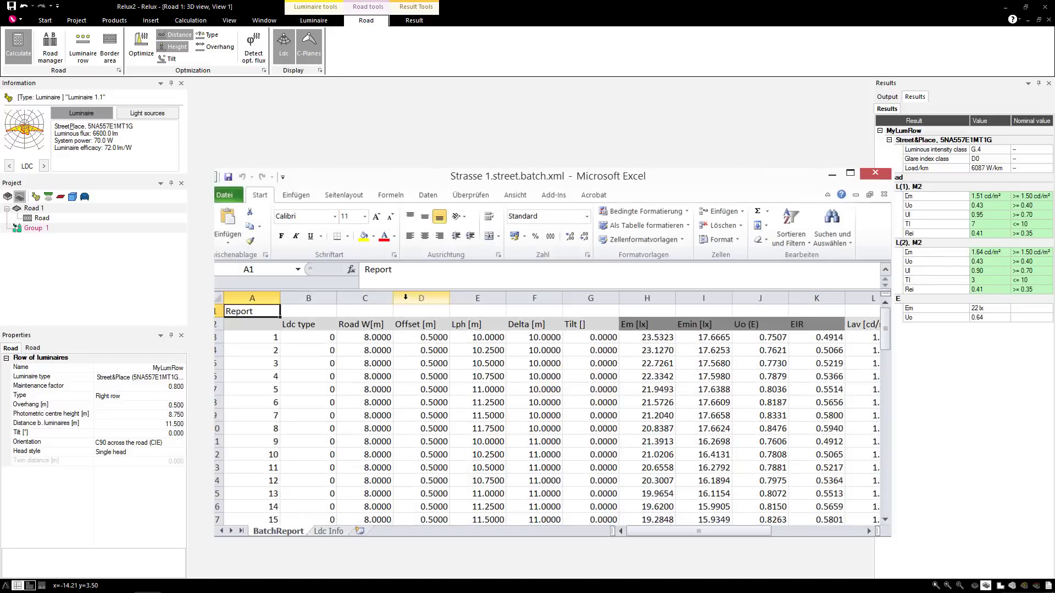
click(883, 175)
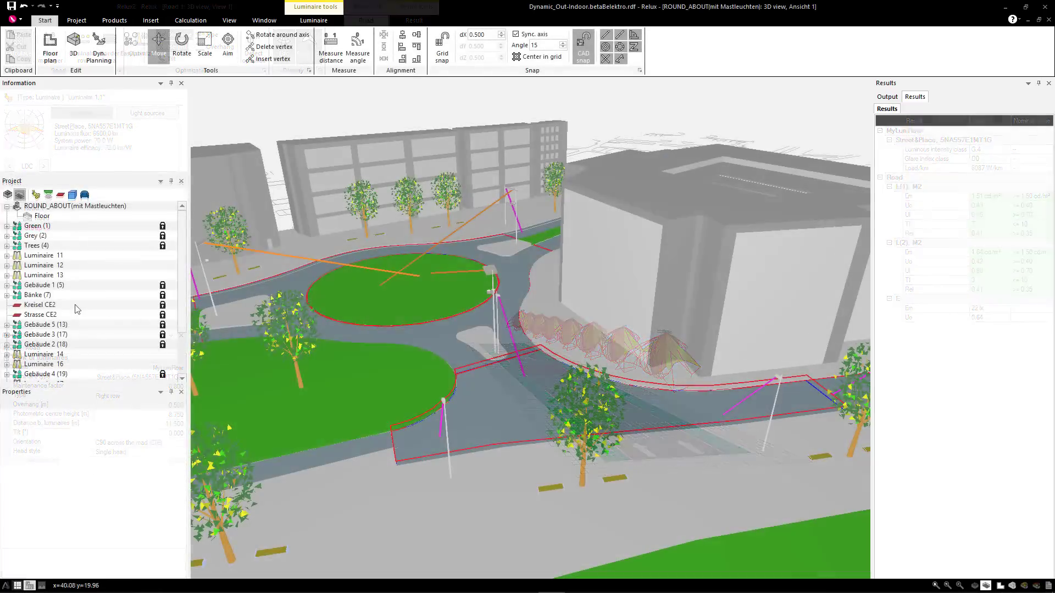
Assign lighting class C2 to the Kreisel CE2 measuring surface in the roundabout project
click(50, 308)
click(171, 432)
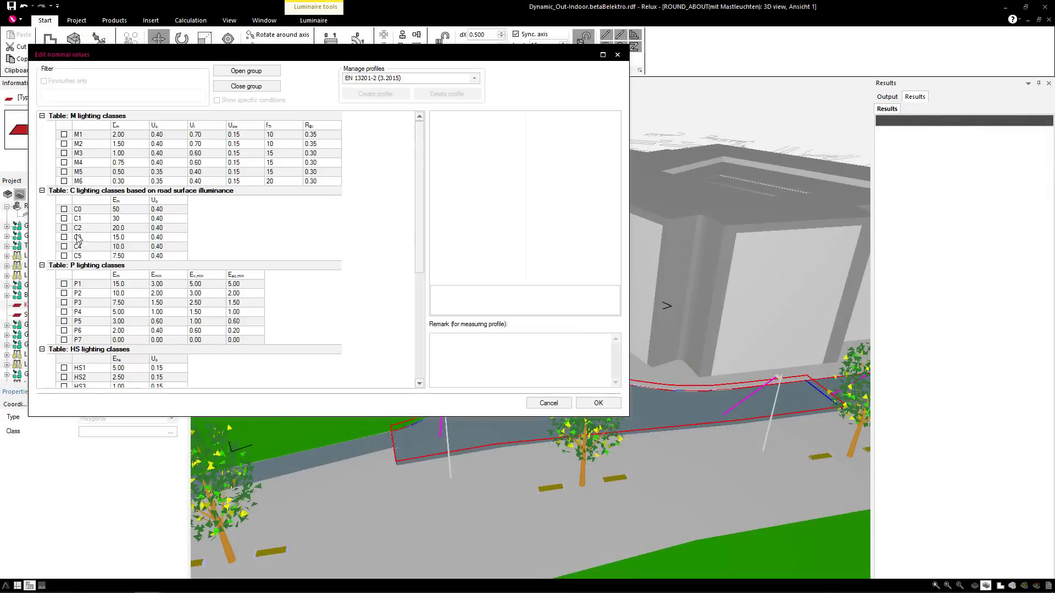
click(71, 231)
click(596, 403)
Assign lighting class C2 to the Strasse CE2 measuring surface
click(73, 316)
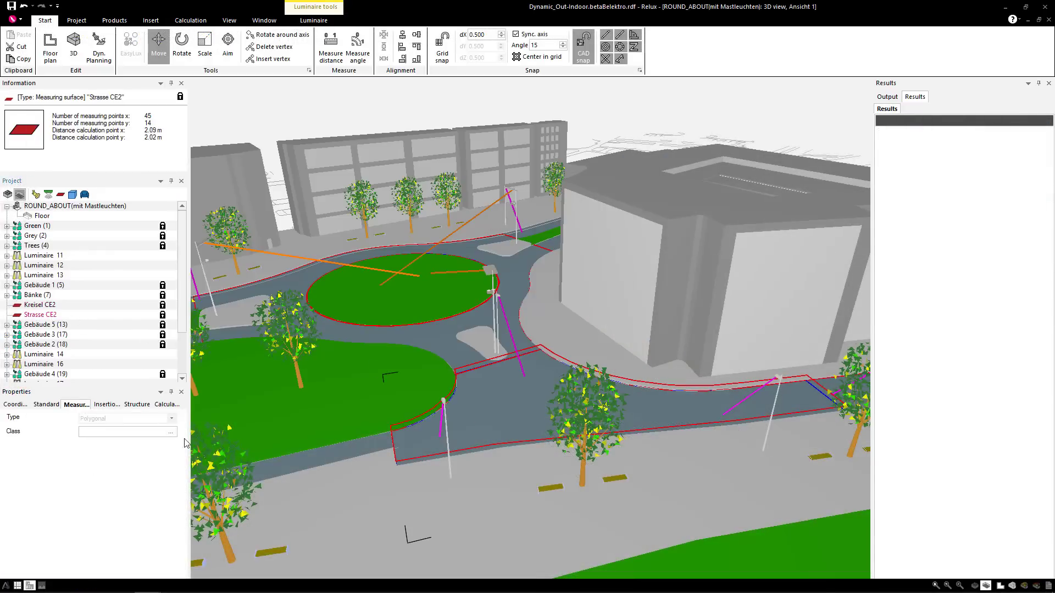
click(171, 432)
click(69, 233)
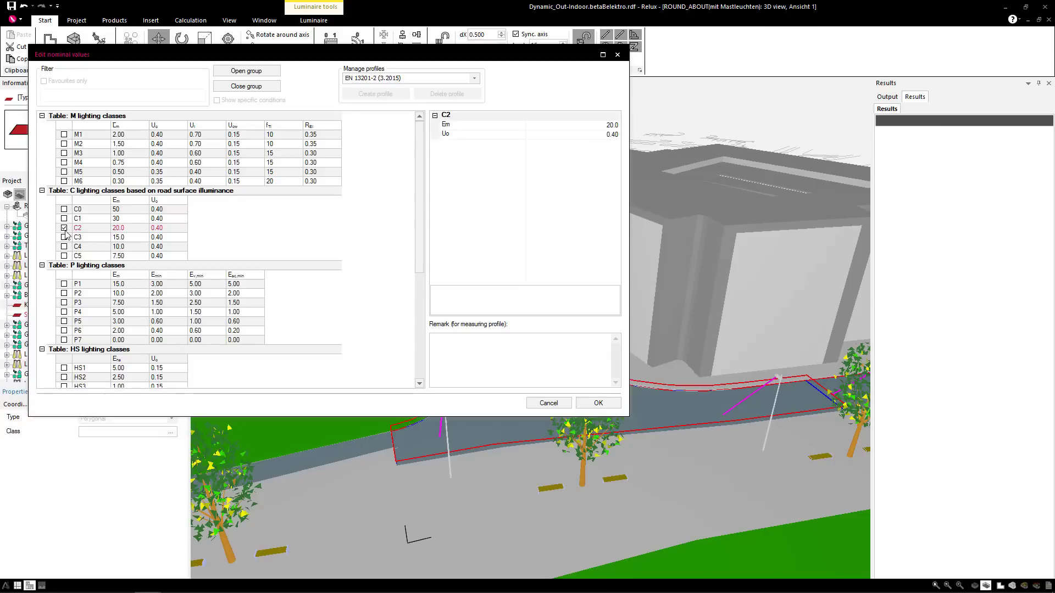
click(597, 403)
List only the luminaires, start dynamic planning, and copy a Mast 9m 70W luminaire to the tree along the street evaluation area
click(35, 195)
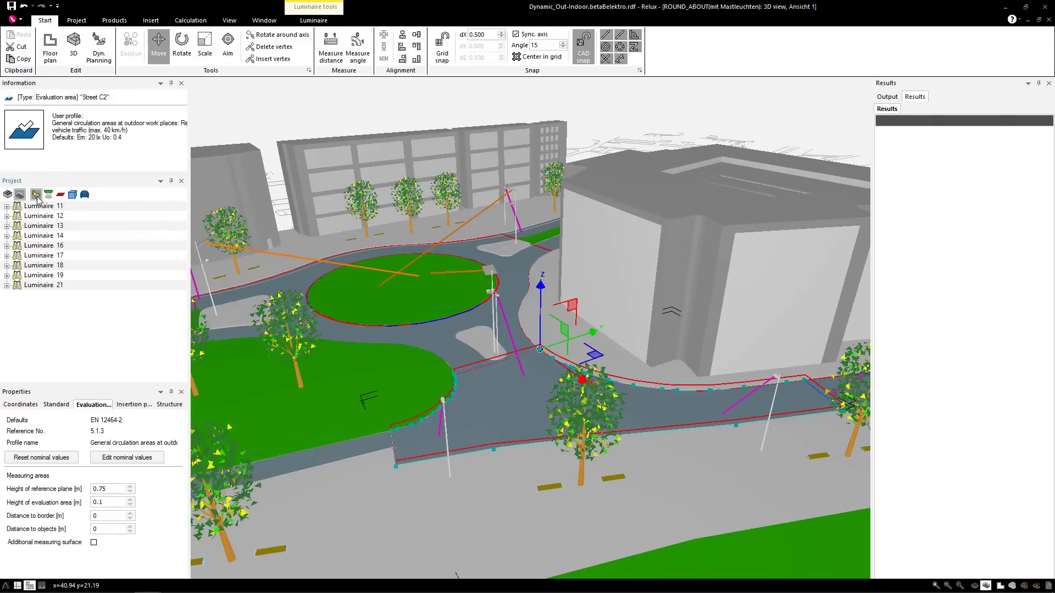
click(99, 48)
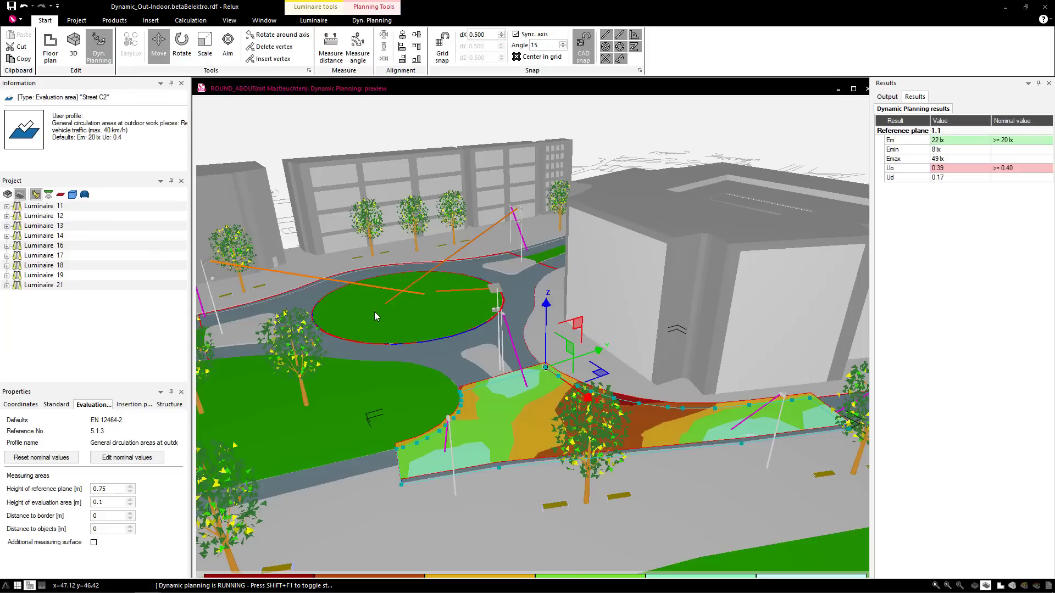
click(452, 447)
ctrl+drag(452, 447, 650, 491)
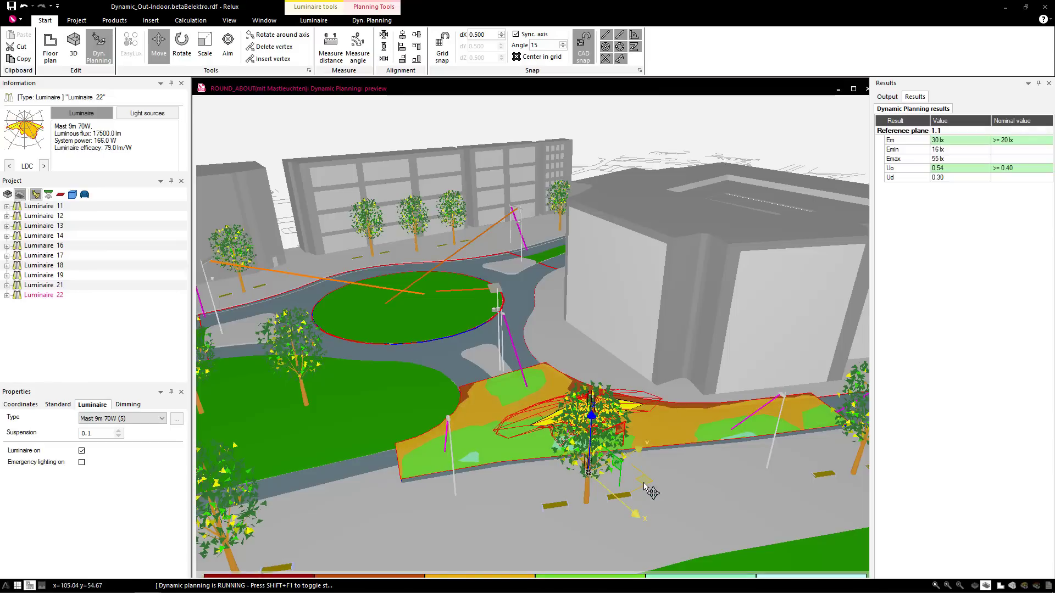
Examine the selected luminaire types and the extended modification data of the Mast 9m 70W type
click(114, 20)
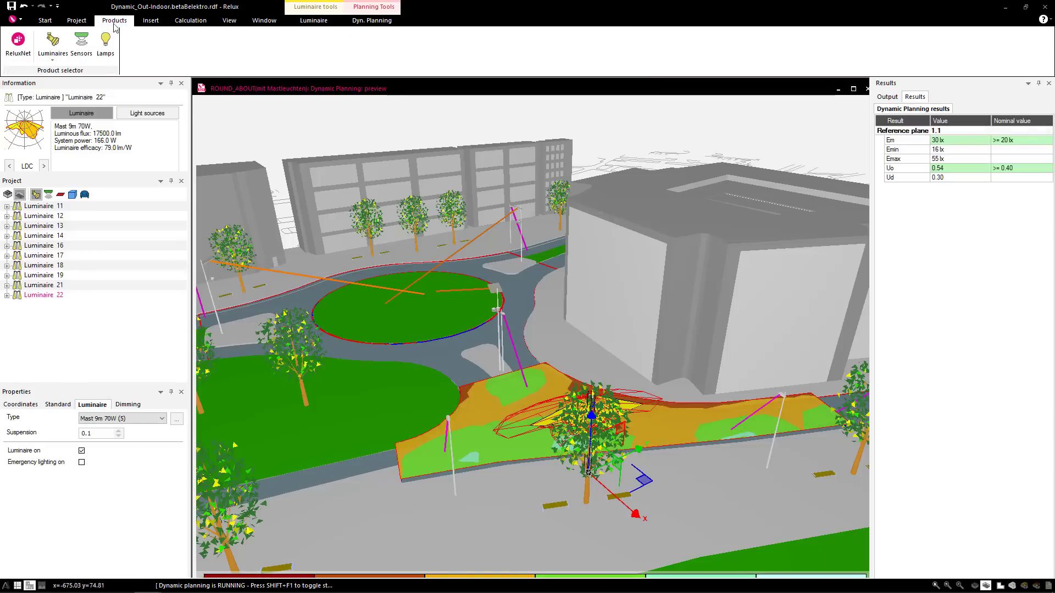
click(44, 61)
click(62, 336)
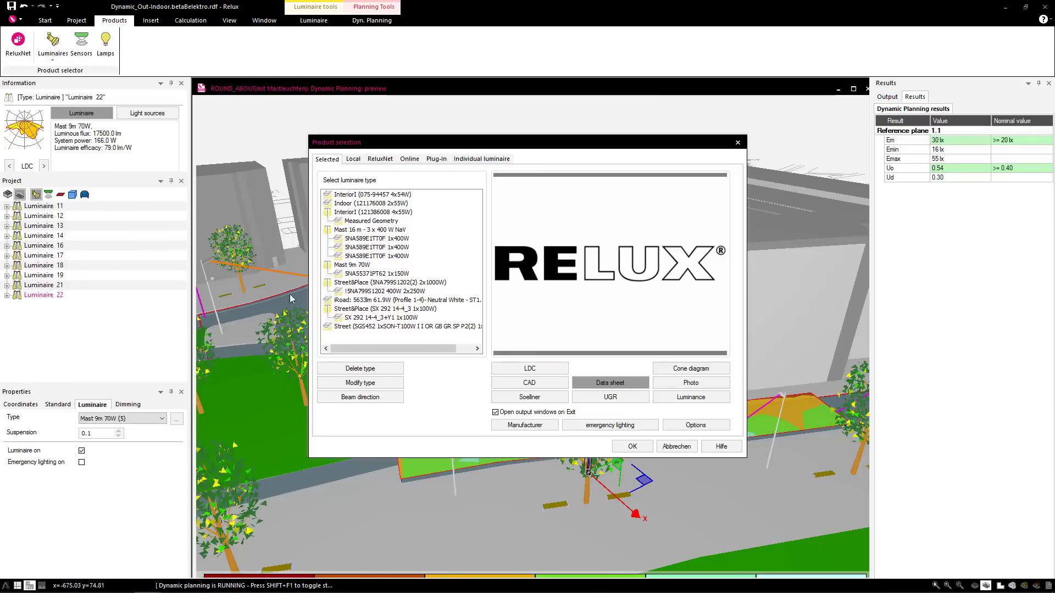
click(361, 383)
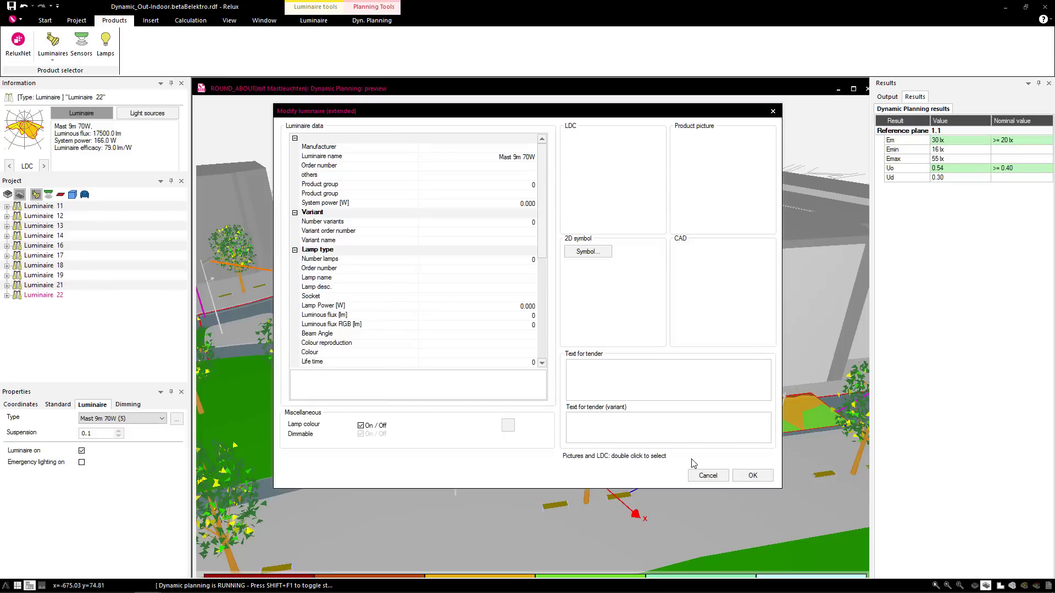
click(757, 479)
click(676, 447)
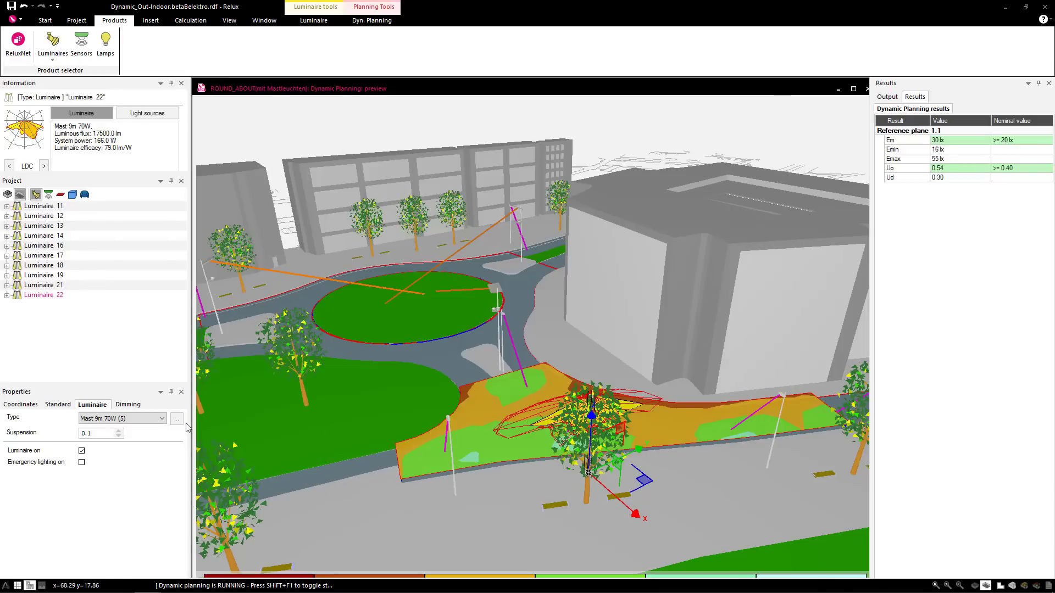
Select all luminaires from Luminaire 11 to Luminaire 22 and set their Phi dimming value to 0.8
click(53, 207)
shift+click(55, 296)
click(127, 405)
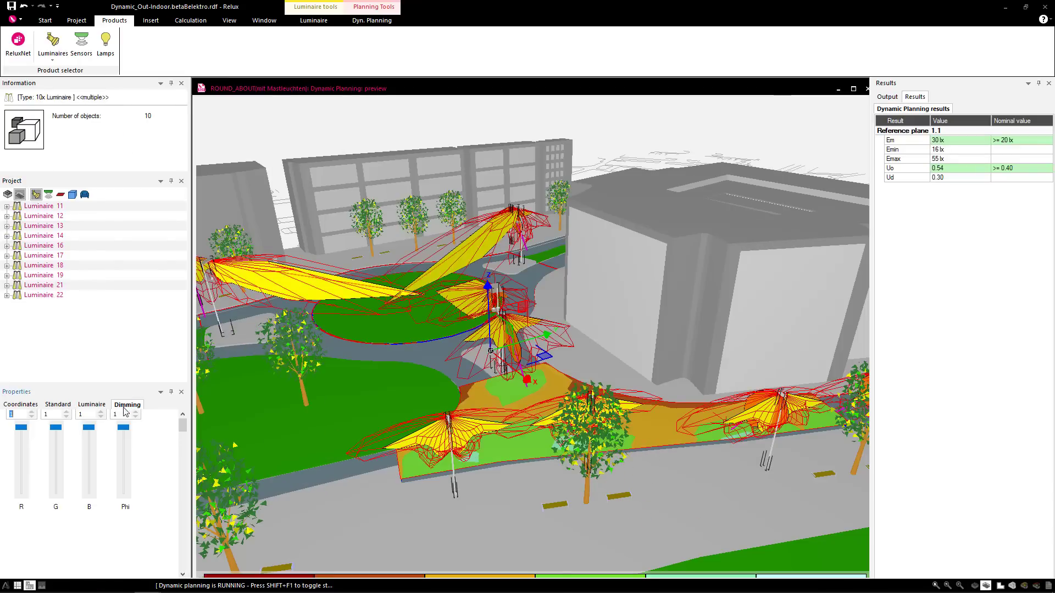
click(114, 414)
text(0.8)
key(Return)
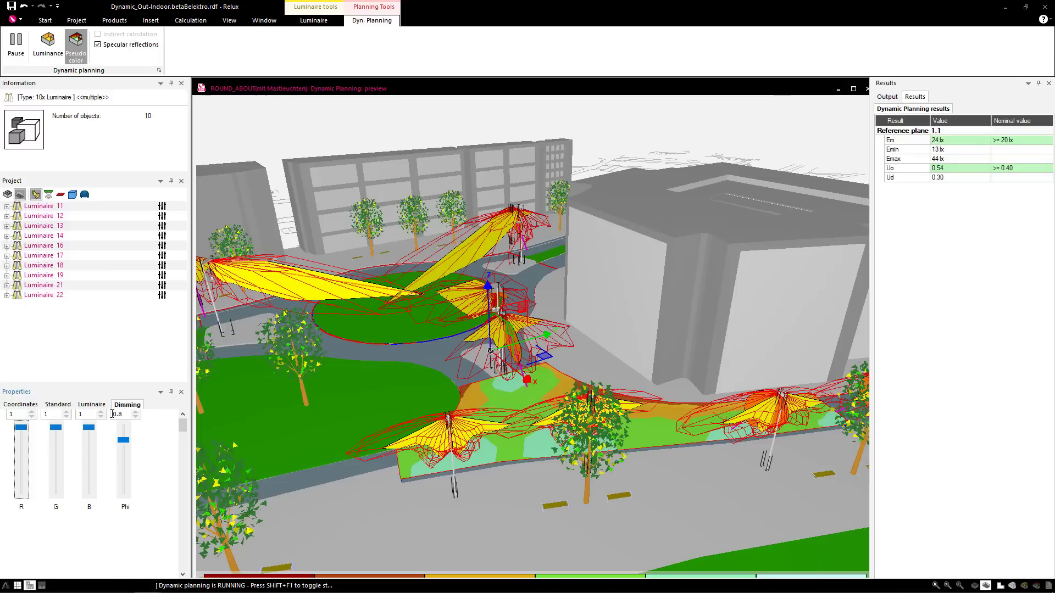
Lower the Phi dimming value of the selected luminaires to 0.7
click(121, 414)
text(7)
key(Return)
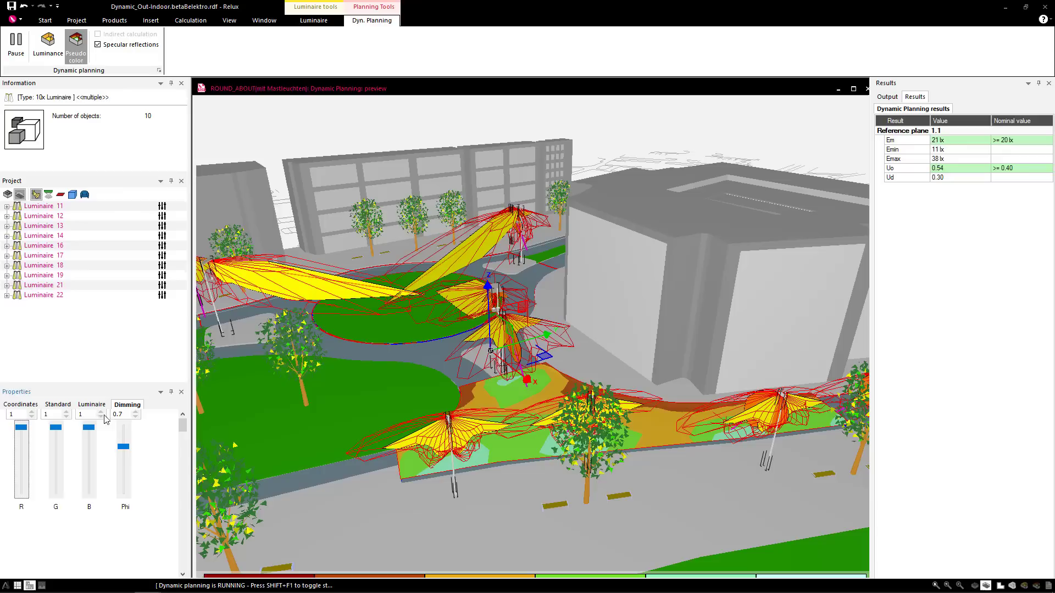
Set the selected luminaires' colour dimming to 0.8 for blue and 0.9 for green
click(73, 415)
text(0.8)
key(Return)
click(44, 414)
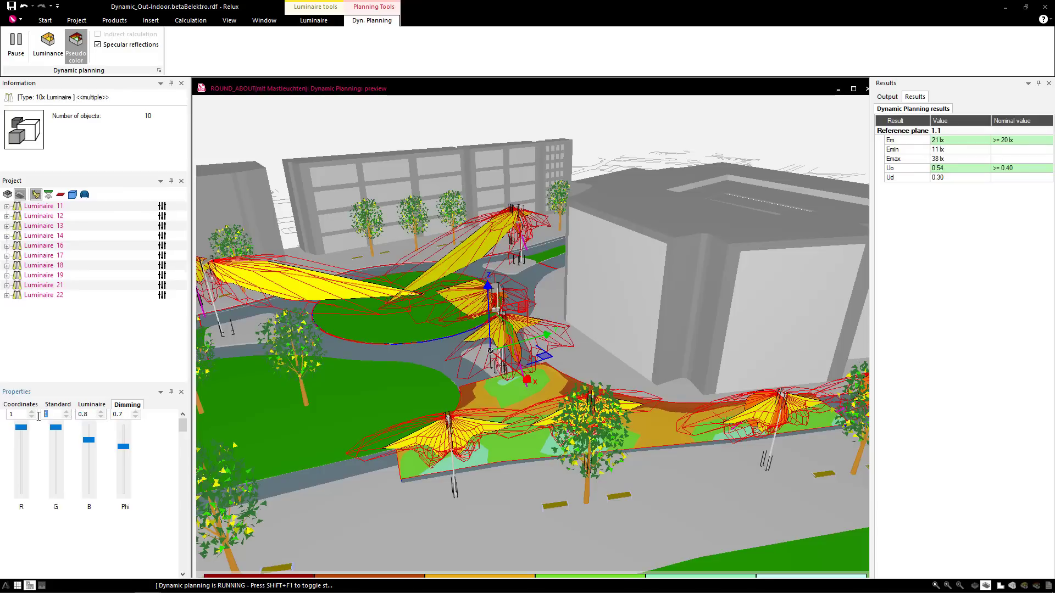
text(0.9)
key(Return)
Set the selected luminaires' blue dimming value to 0.6 and display the dynamic planning as 3D luminance
click(84, 416)
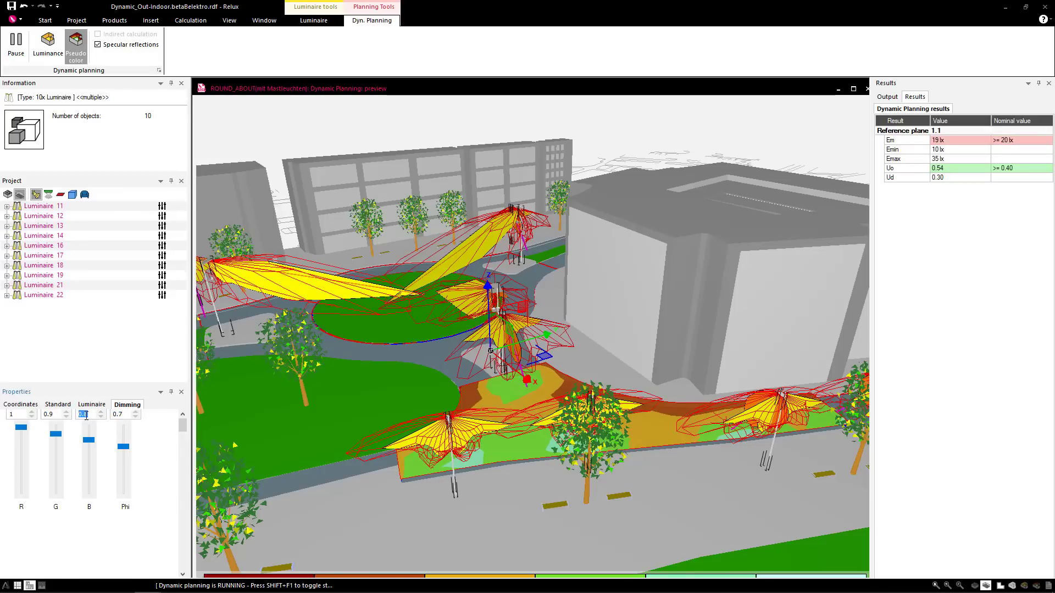
click(50, 60)
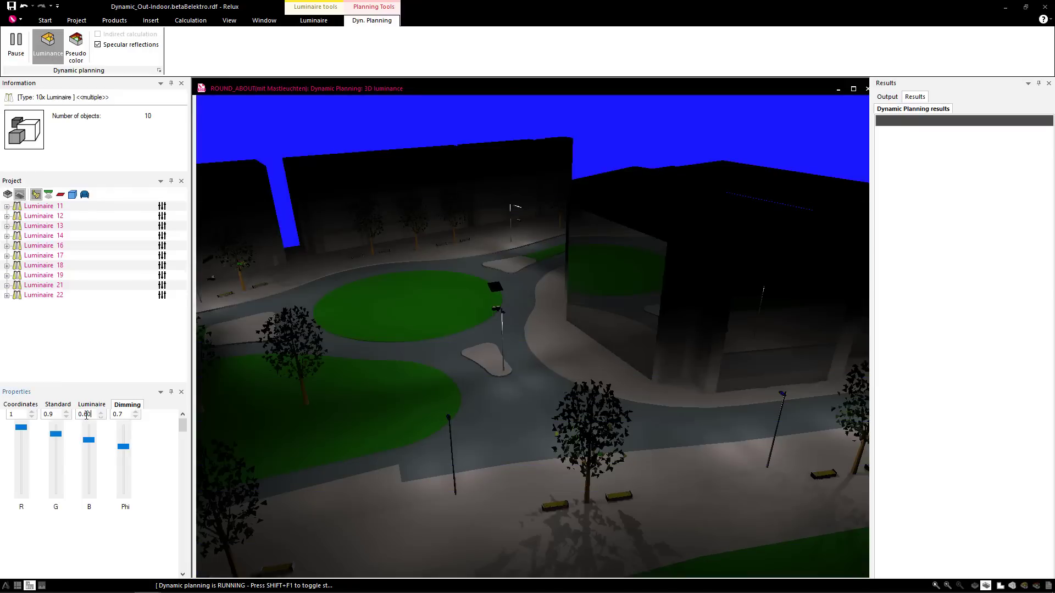
key(Tab)
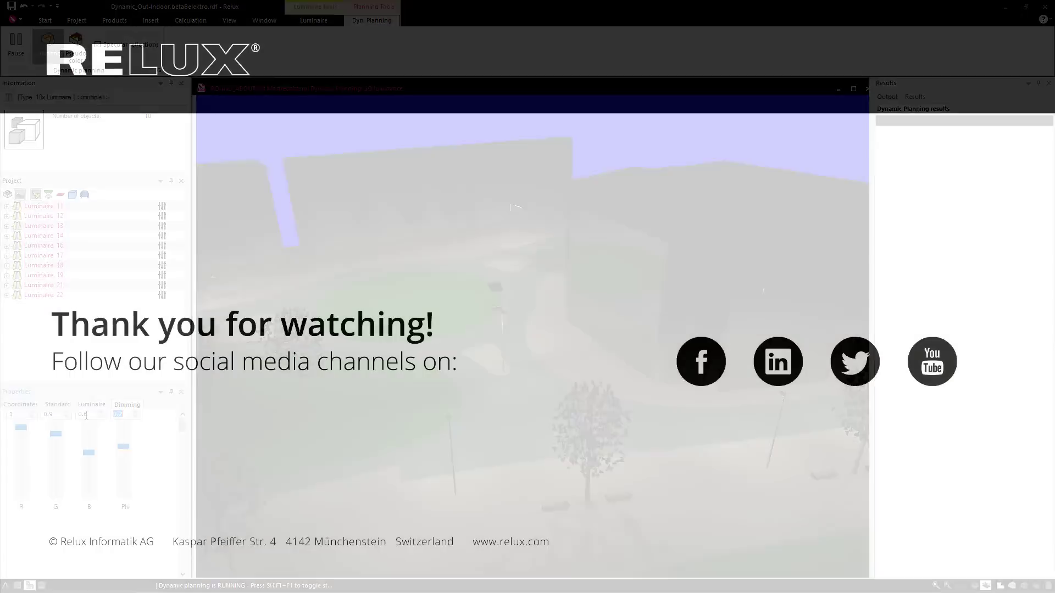